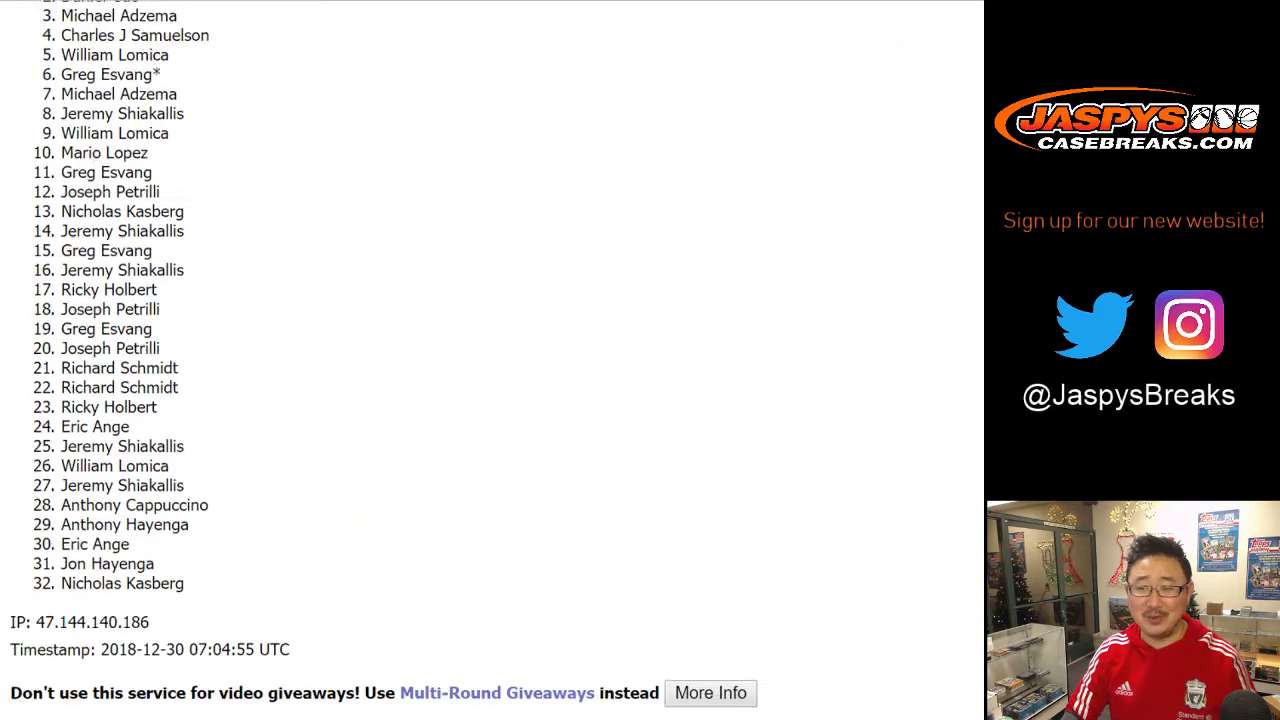
Step: Copy all 32 randomized participant names and paste them into the Google Sheets break spreadsheet starting at cell A1
left_click_drag(63, 337, 184, 391)
key("ctrl+c")
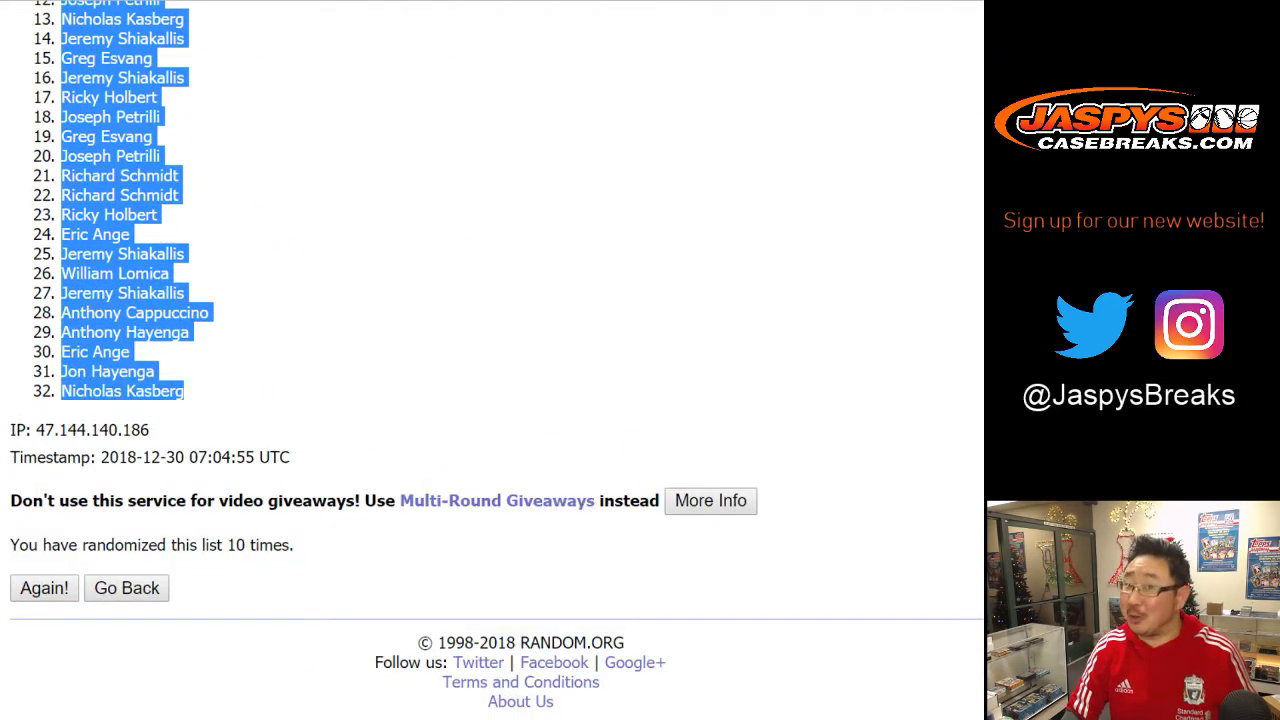
scroll(490, 360, "up", 6)
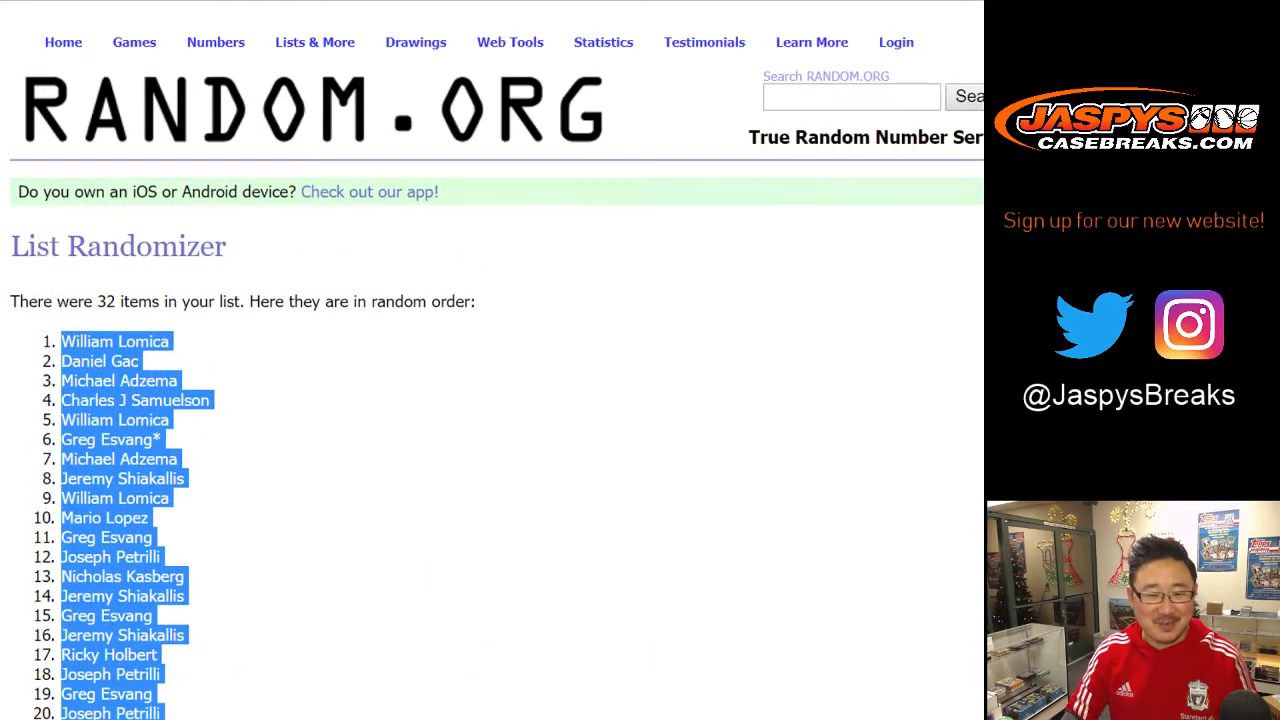
scroll(490, 360, "down", 6)
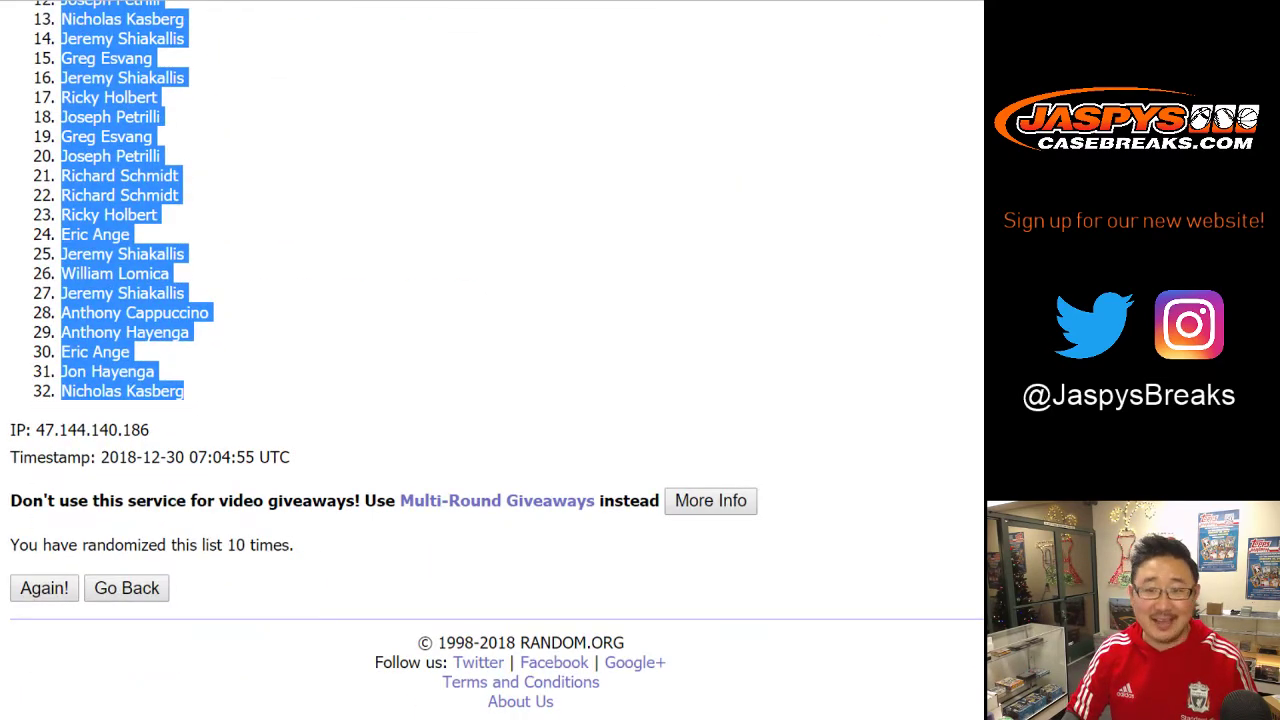
key("alt+Tab")
left_click(117, 137)
right_click(146, 134)
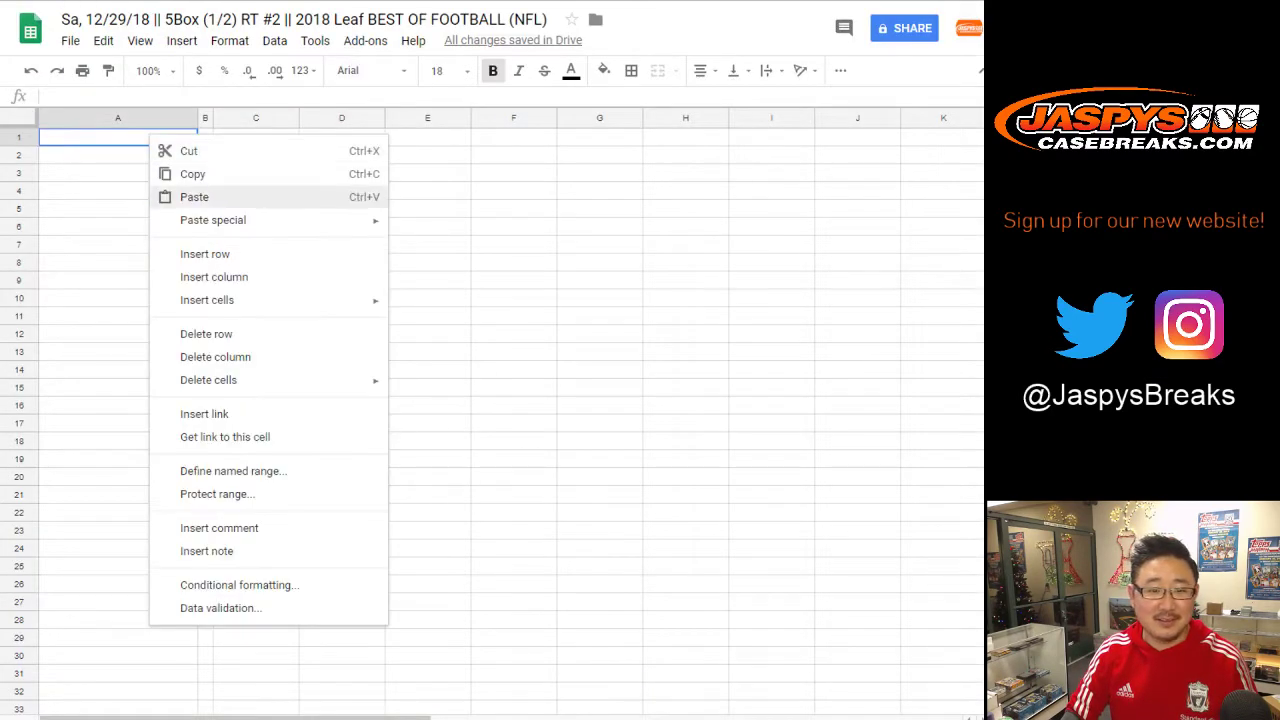
left_click(194, 194)
Step: Switch to the RANDOM.ORG List Randomizer holding the NFL teams and randomize that list ten times
key("ctrl+Tab")
key("ctrl+Tab")
scroll(490, 360, "down", 3)
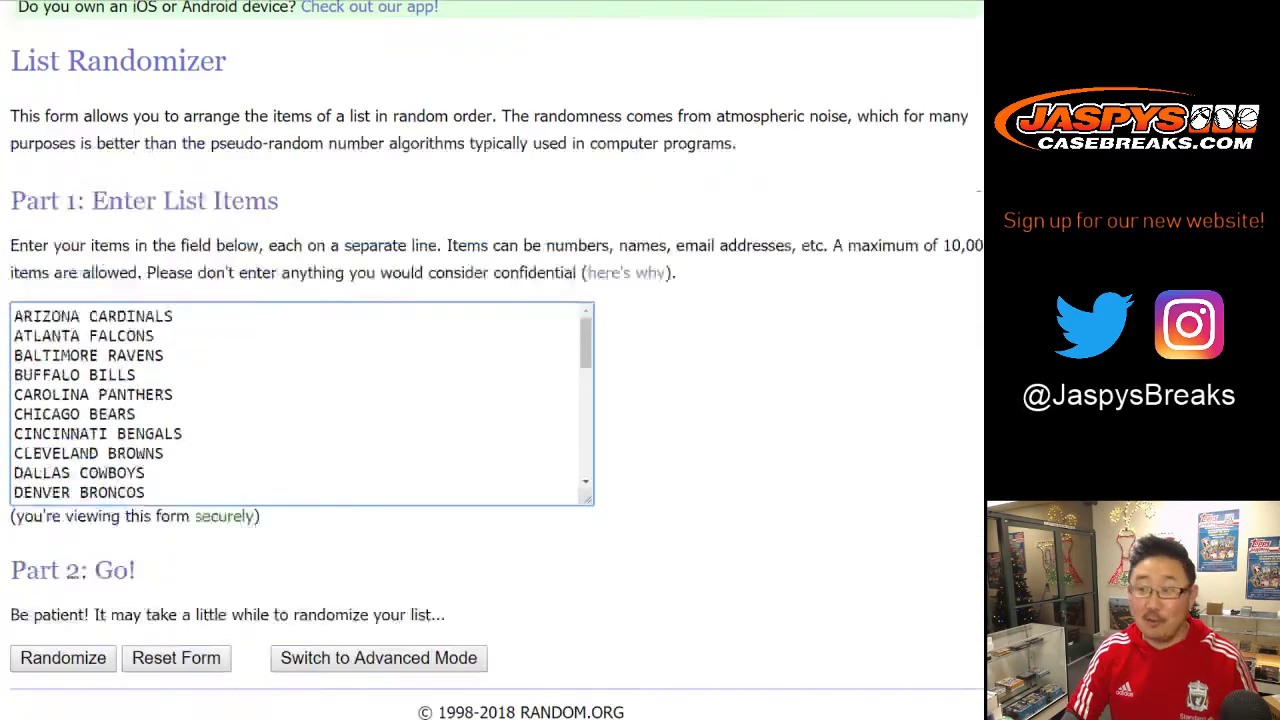
left_click(63, 587)
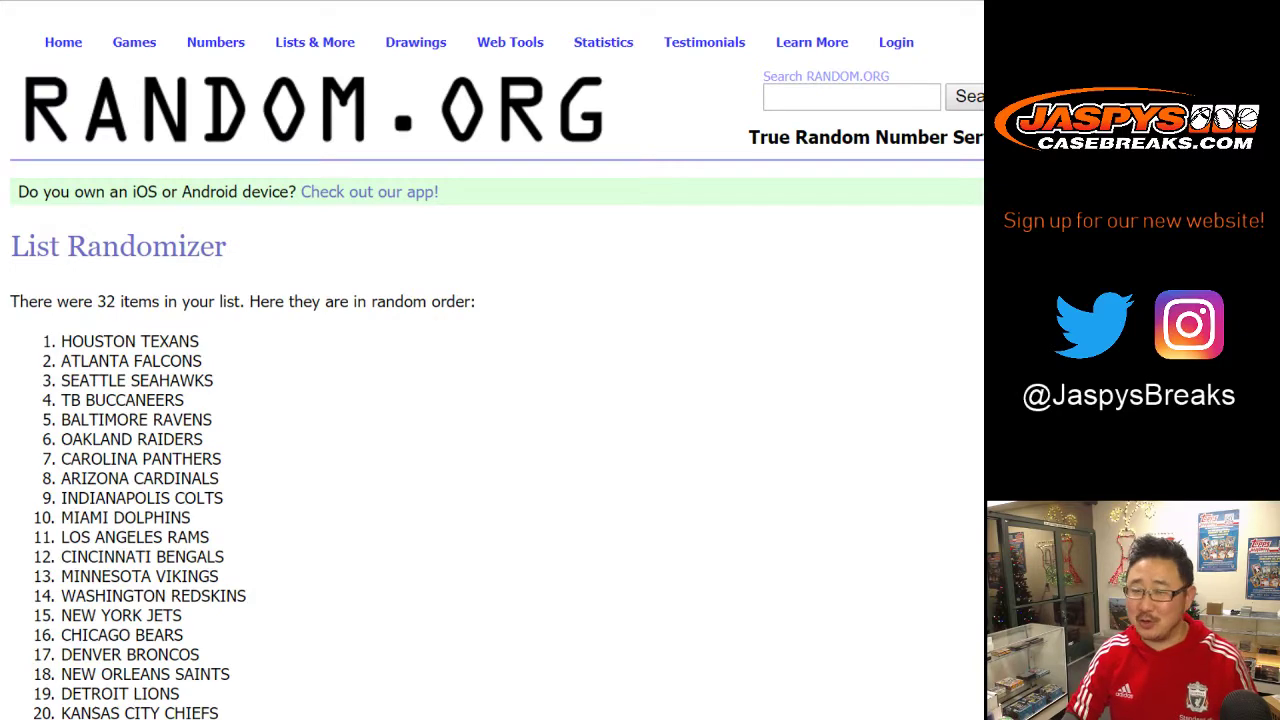
key("ctrl+shift+Tab")
key("ctrl+Tab")
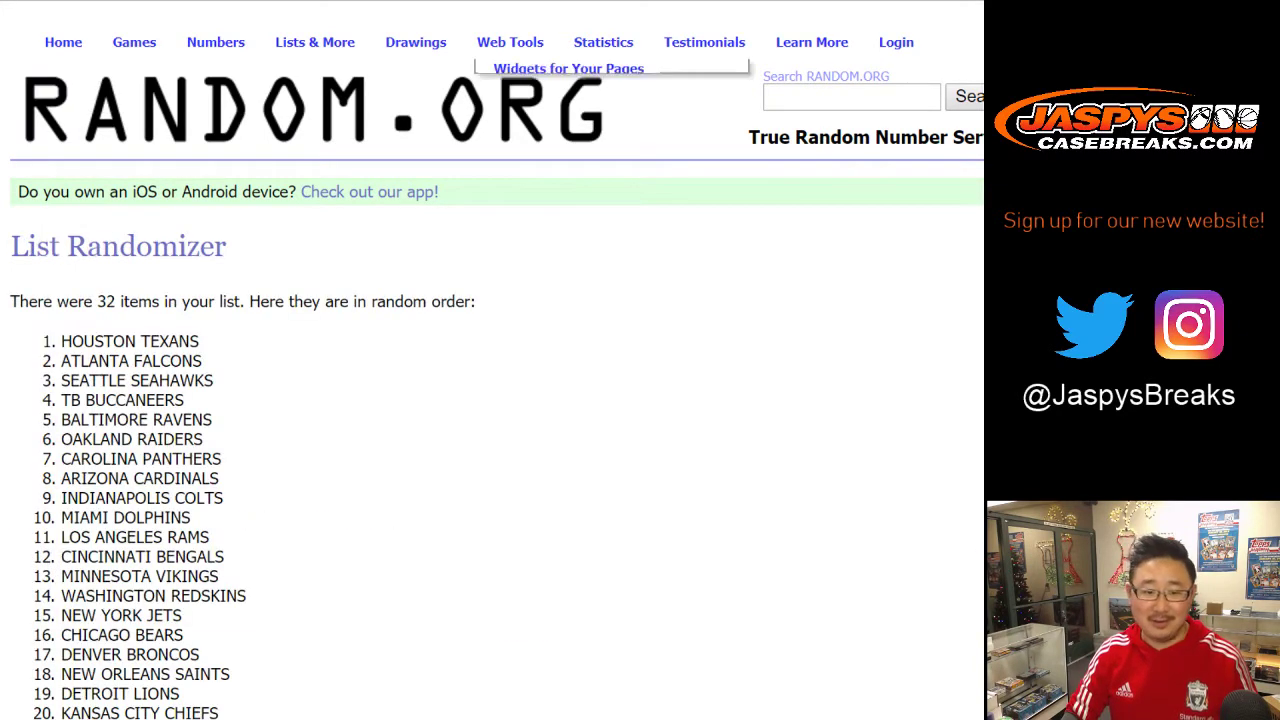
scroll(497, 360, "down", 4)
left_click(44, 588)
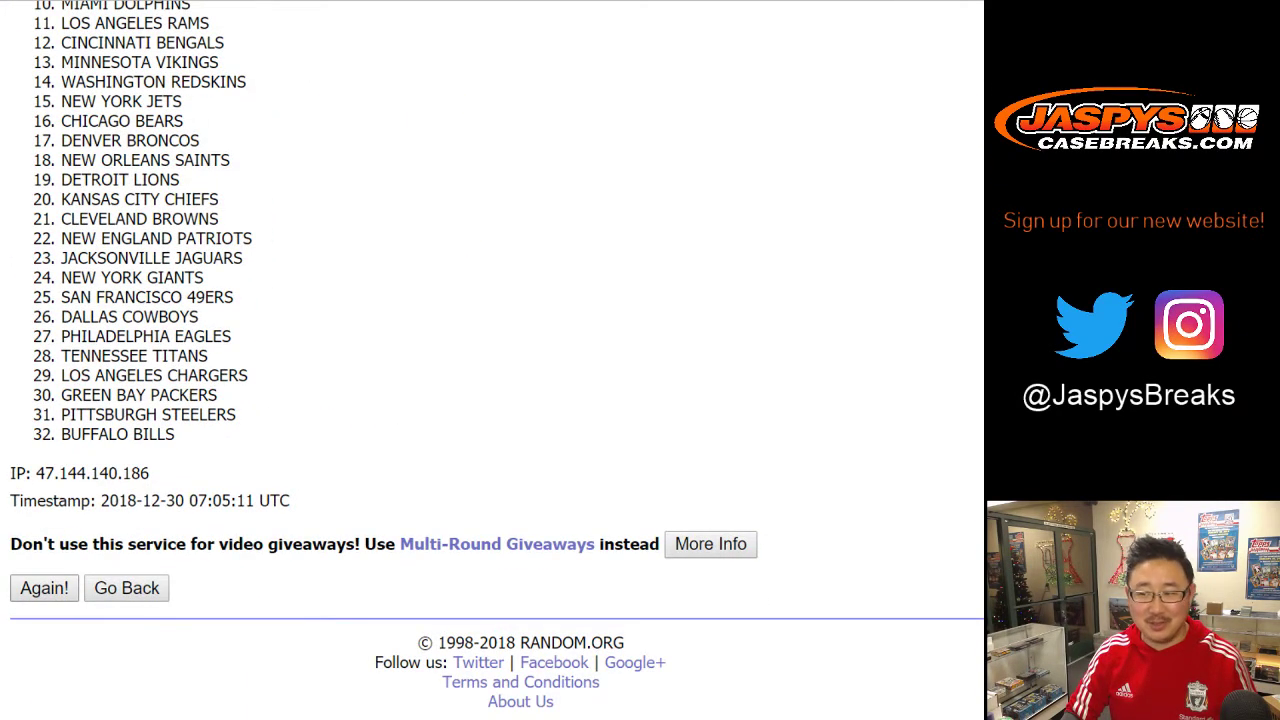
scroll(492, 360, "down", 6)
left_click(44, 588)
scroll(497, 360, "down", 5)
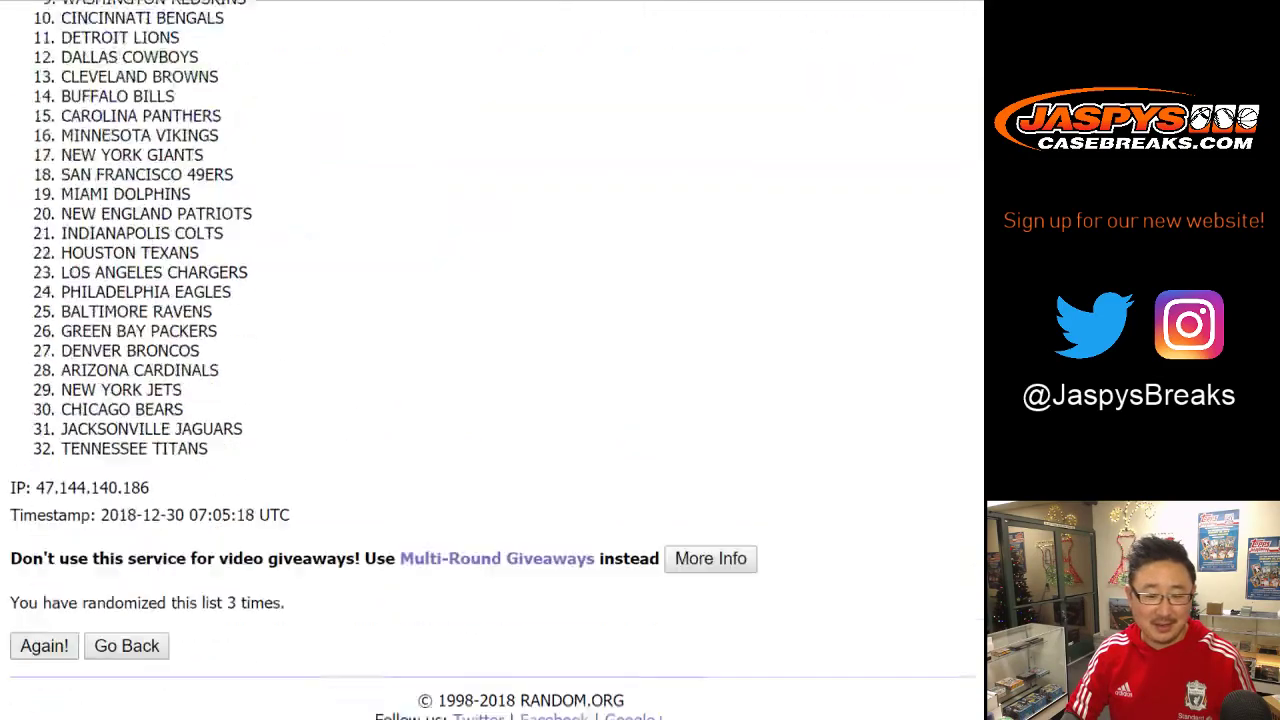
left_click(44, 588)
scroll(497, 360, "down", 5)
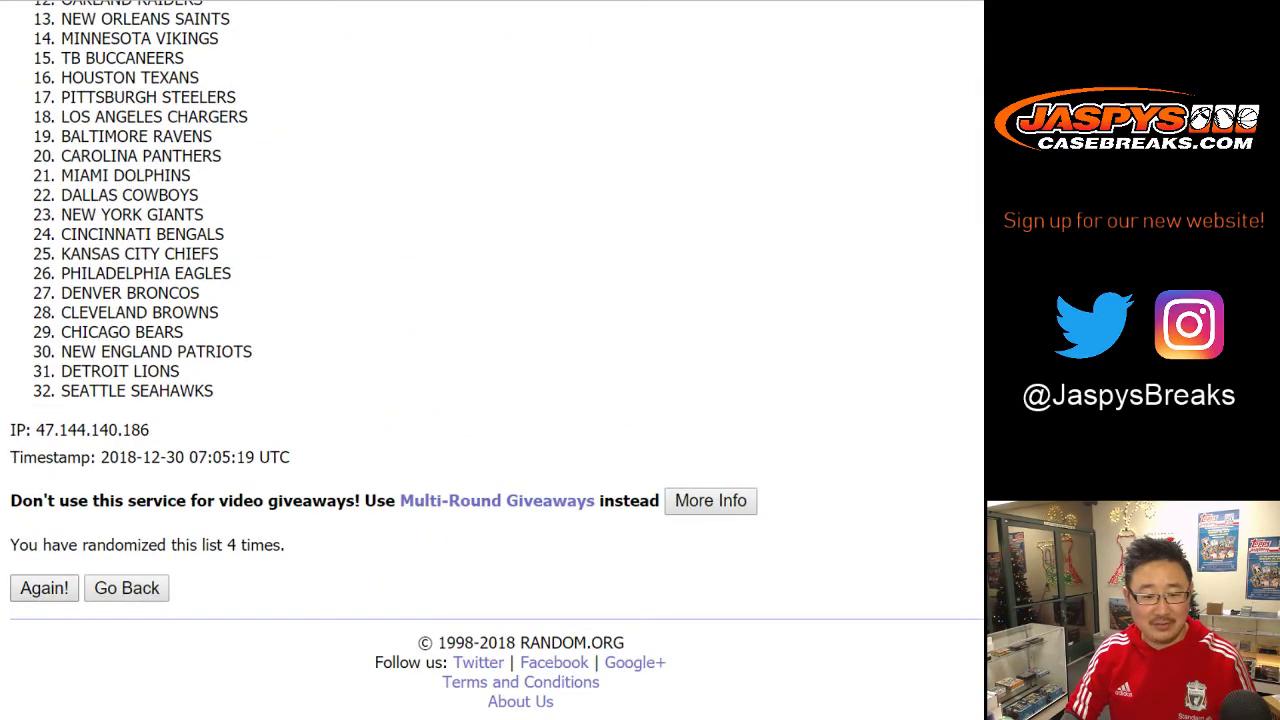
left_click(44, 588)
scroll(497, 360, "down", 5)
left_click(44, 588)
scroll(492, 360, "down", 5)
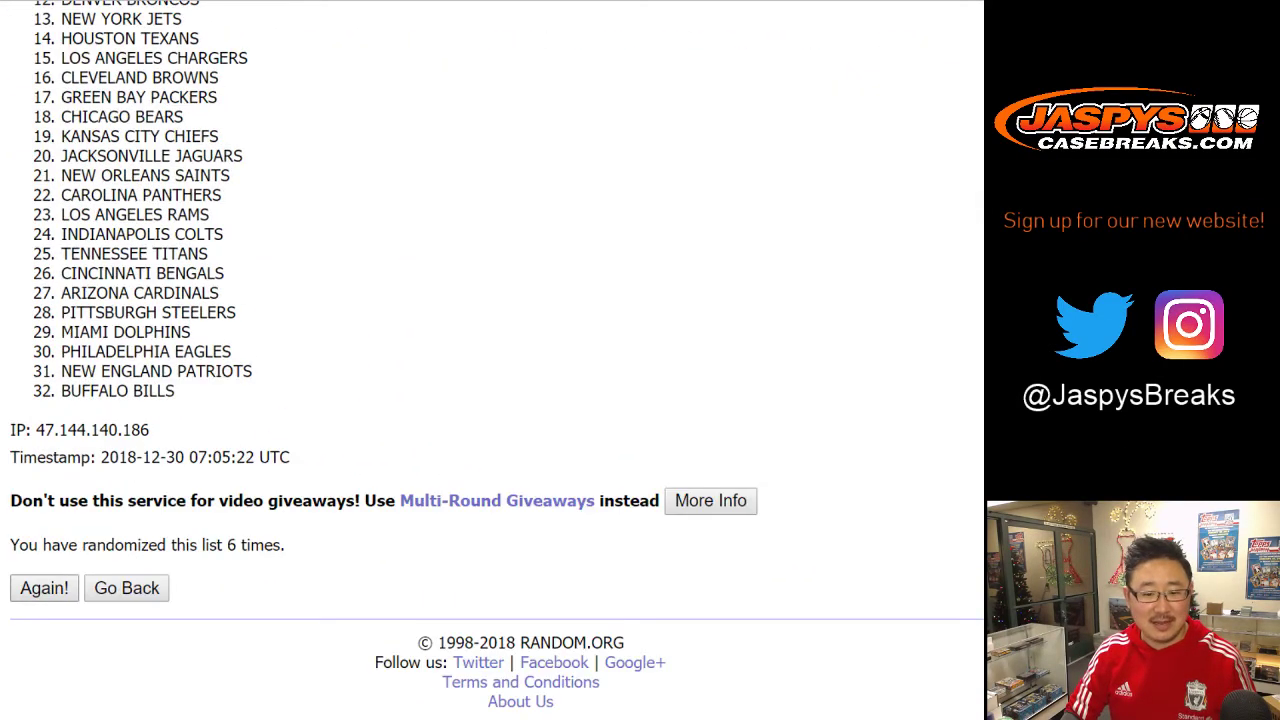
left_click(44, 588)
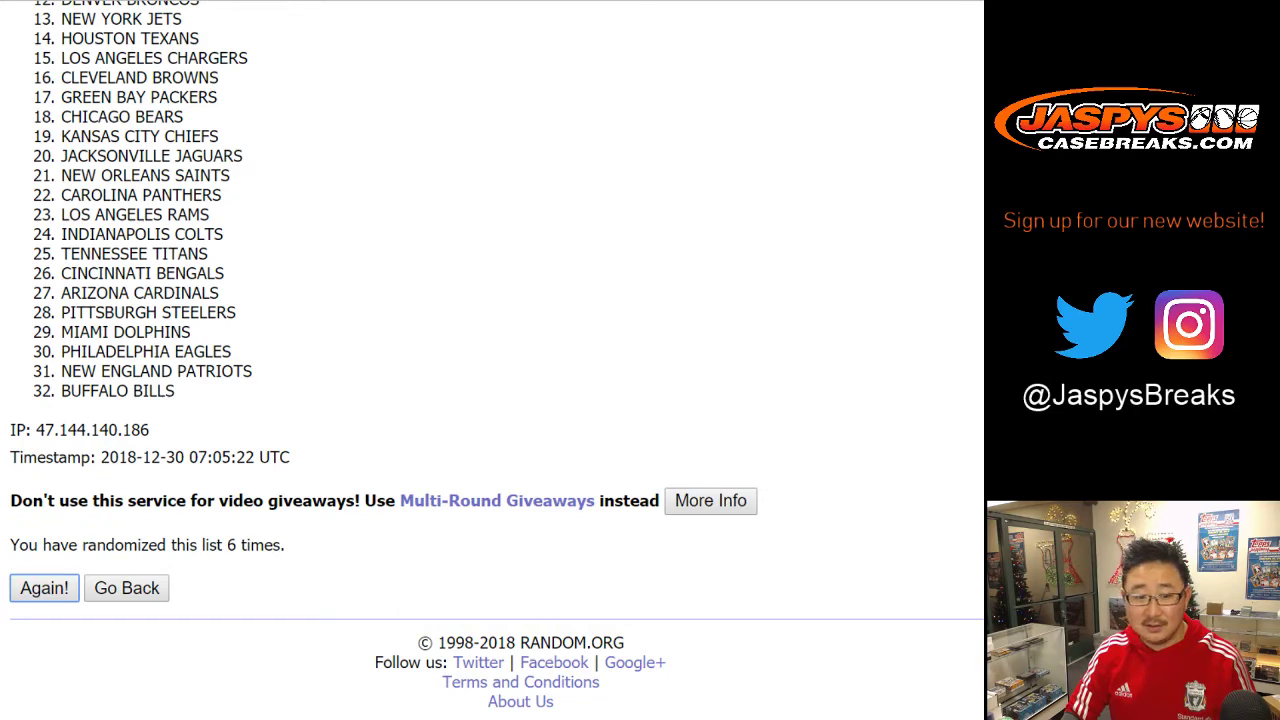
left_click(44, 588)
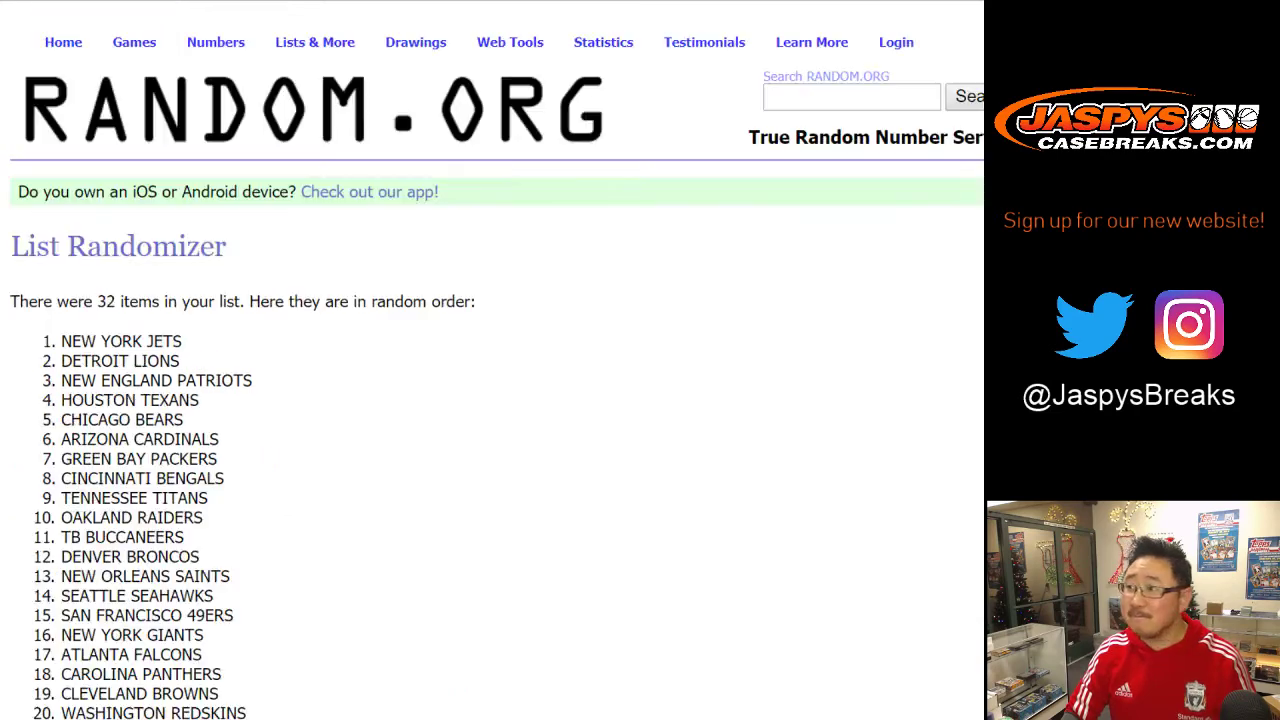
scroll(490, 400, "down", 5)
key("Return")
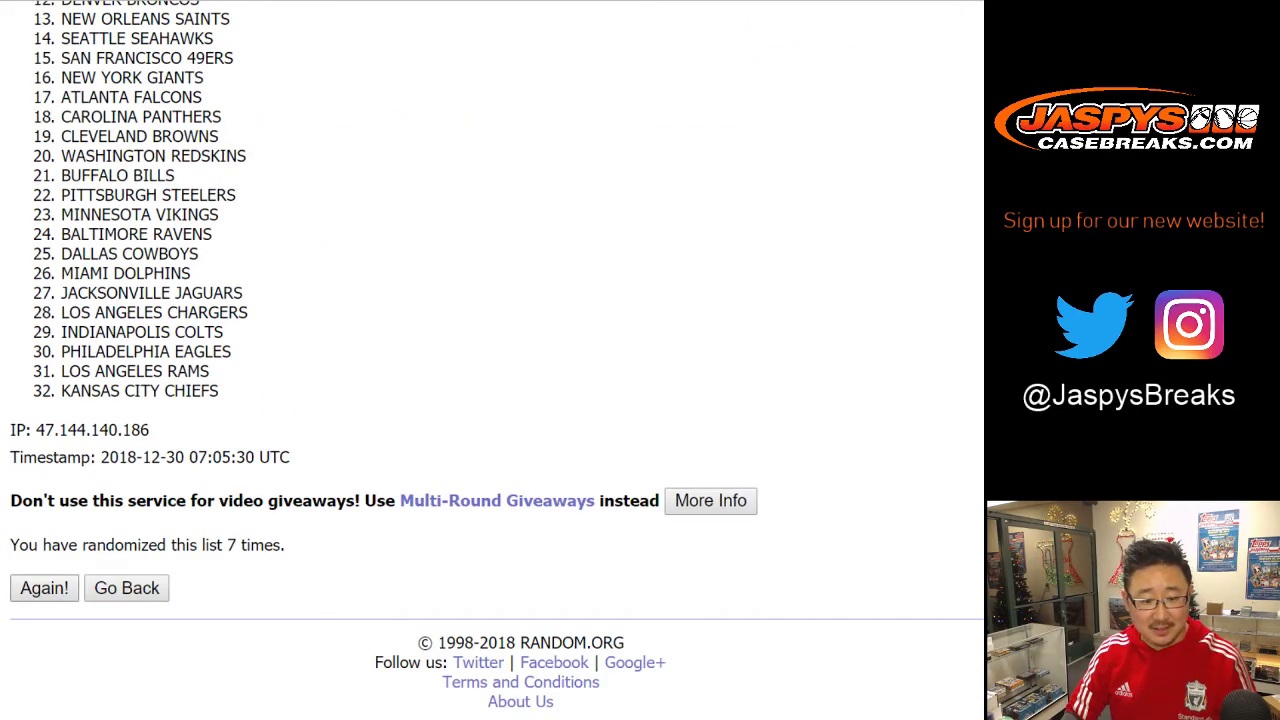
scroll(490, 400, "down", 5)
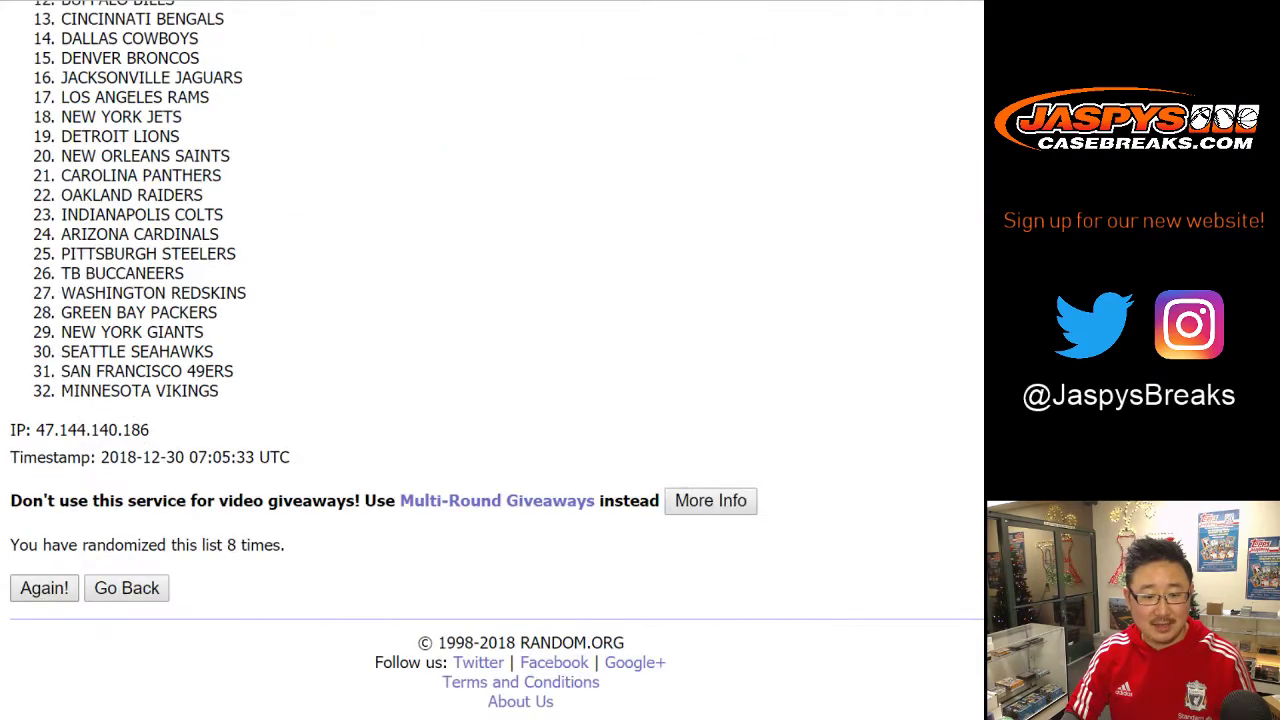
key("Return")
scroll(490, 400, "down", 5)
key("Return")
scroll(490, 400, "down", 1)
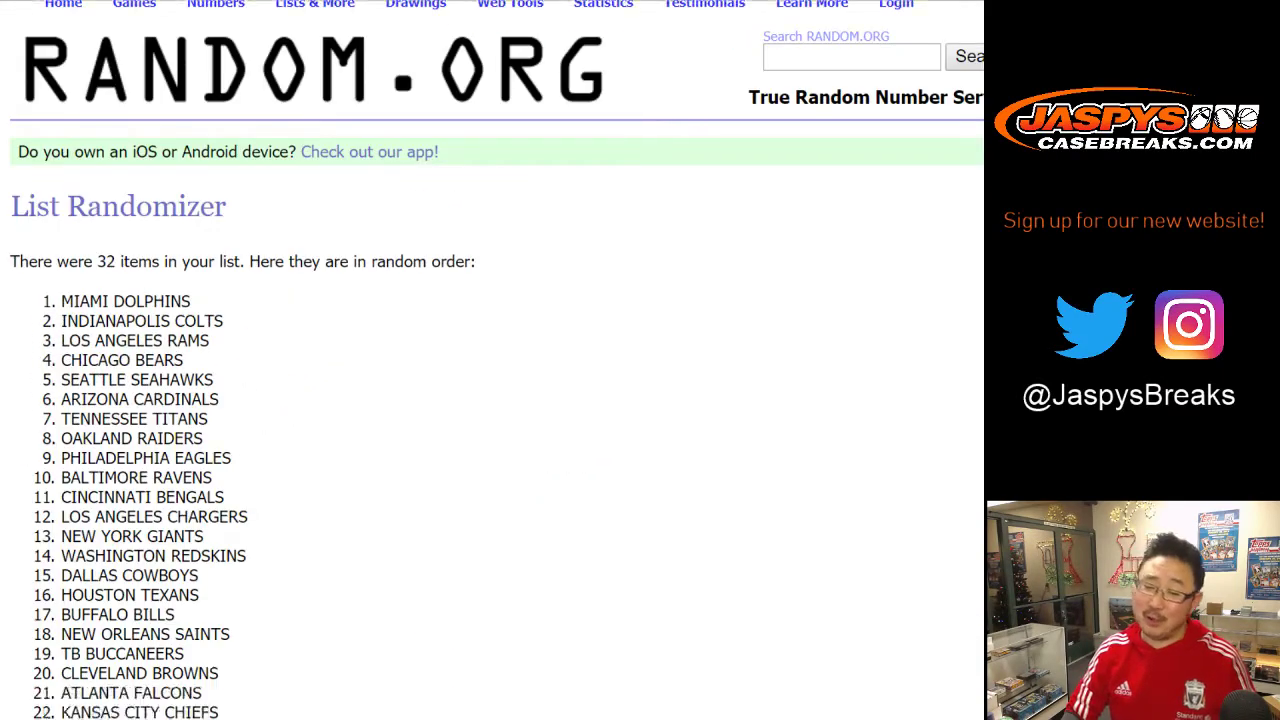
Step: Copy all 32 teams in their final random order and paste them into the Google Sheets spreadsheet starting at cell B1
scroll(490, 400, "down", 5)
scroll(490, 400, "up", 5)
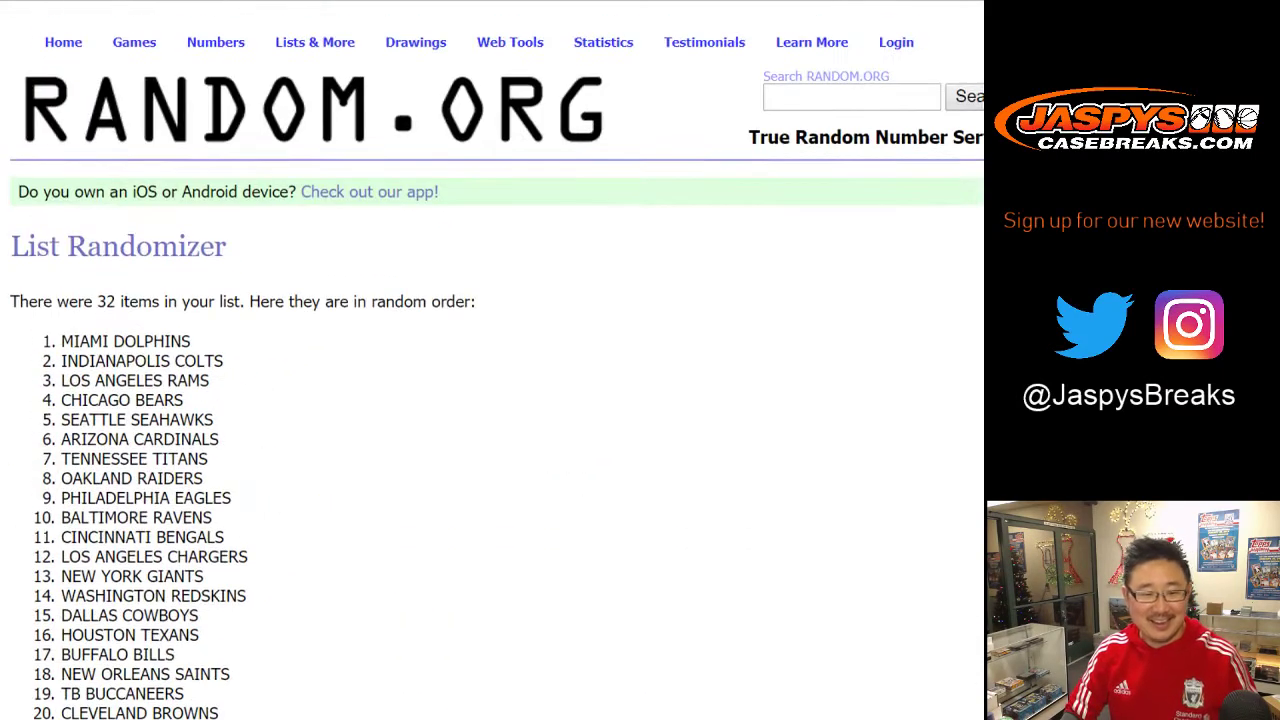
left_click_drag(61, 341, 200, 391)
key("ctrl+c")
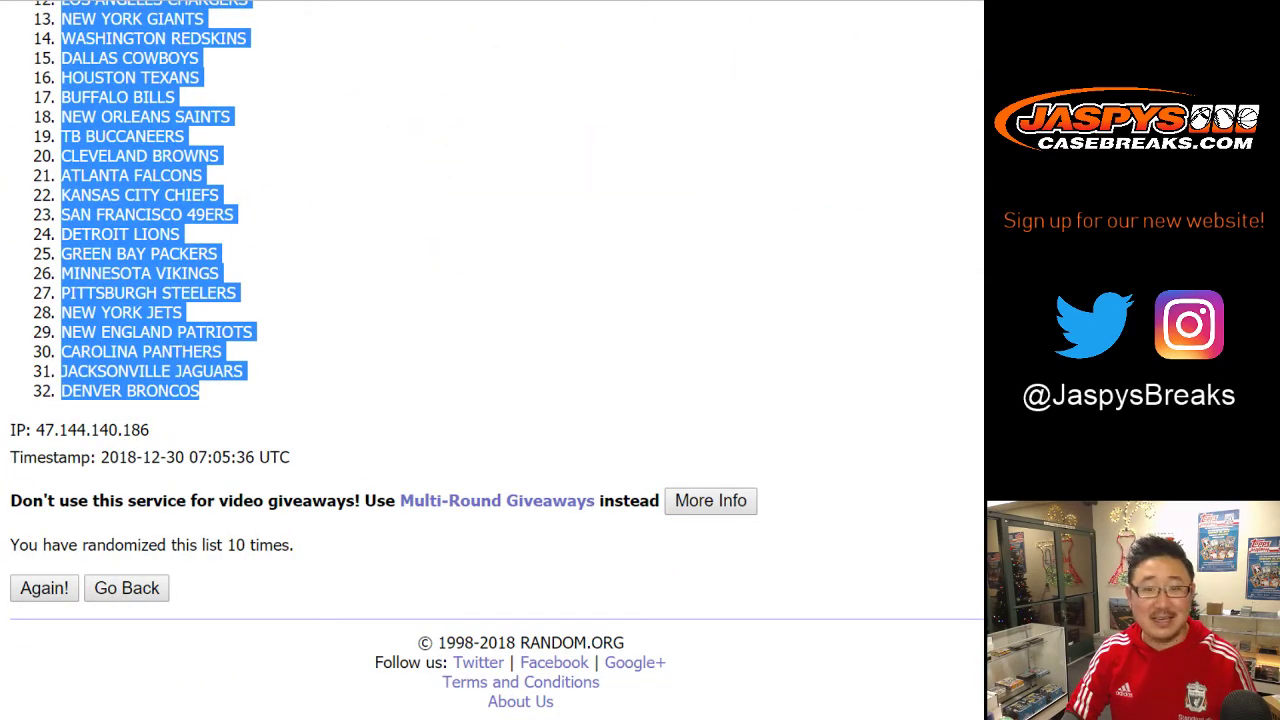
key("ctrl+Tab")
key("ctrl+Tab")
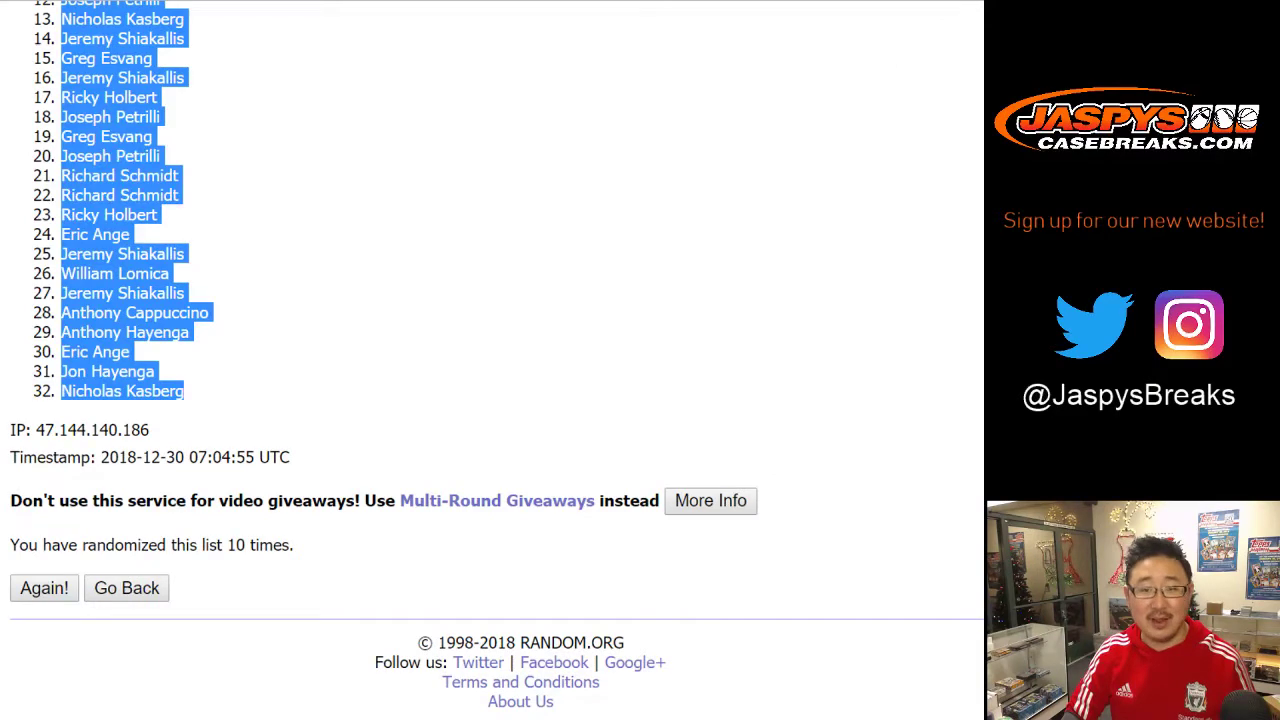
key("ctrl+Tab")
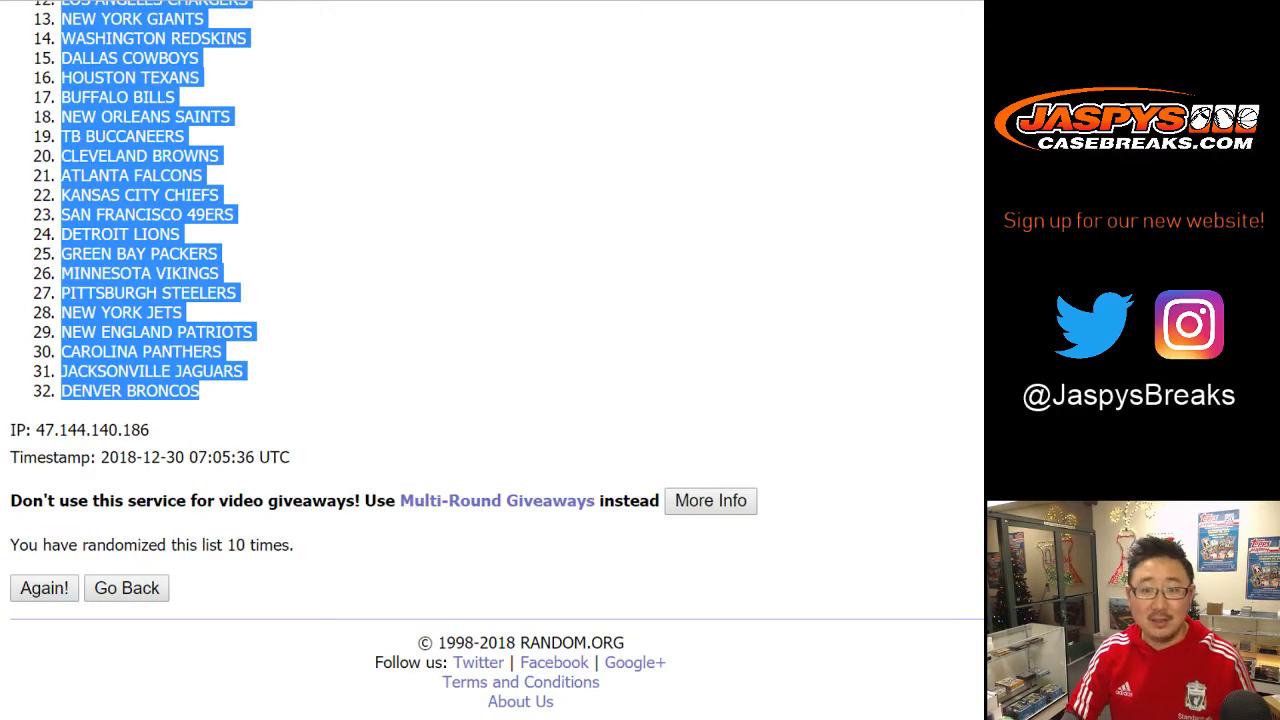
key("ctrl+Tab")
left_click(205, 137)
right_click(206, 139)
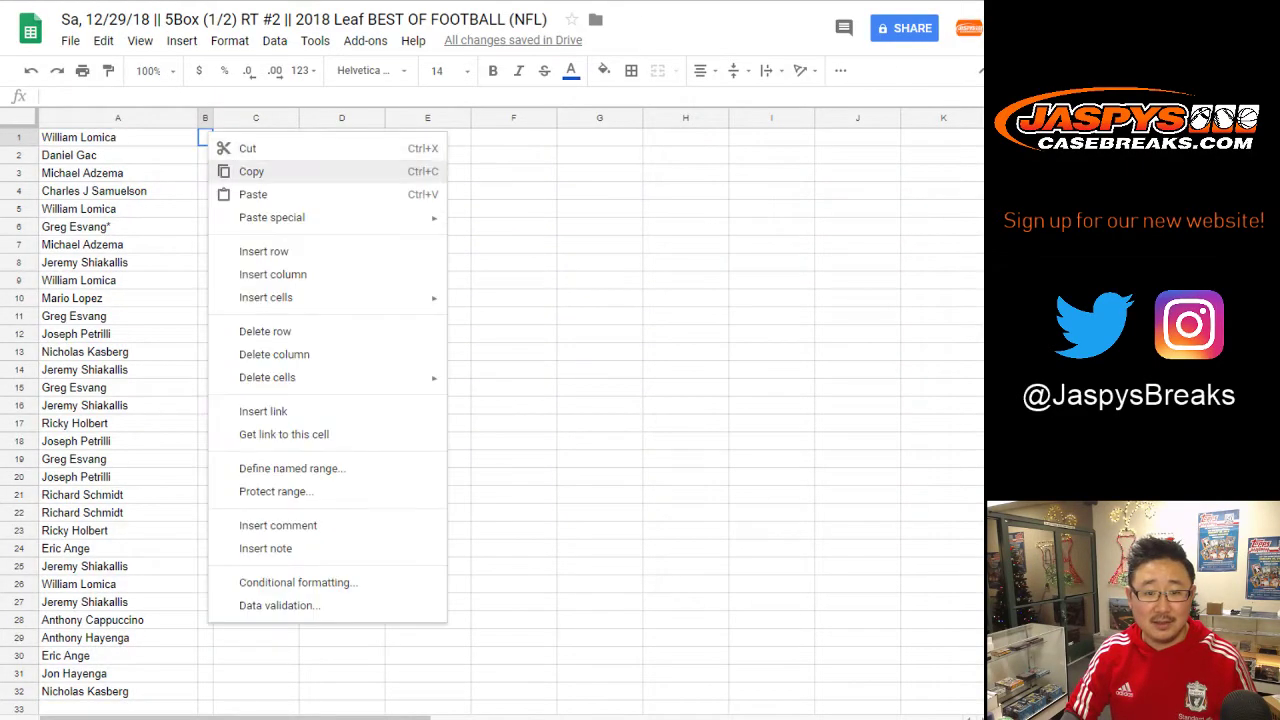
left_click(251, 194)
Step: Fit the widths of all columns to their contents and set the whole sheet's font to Helvetica
key("ctrl+a")
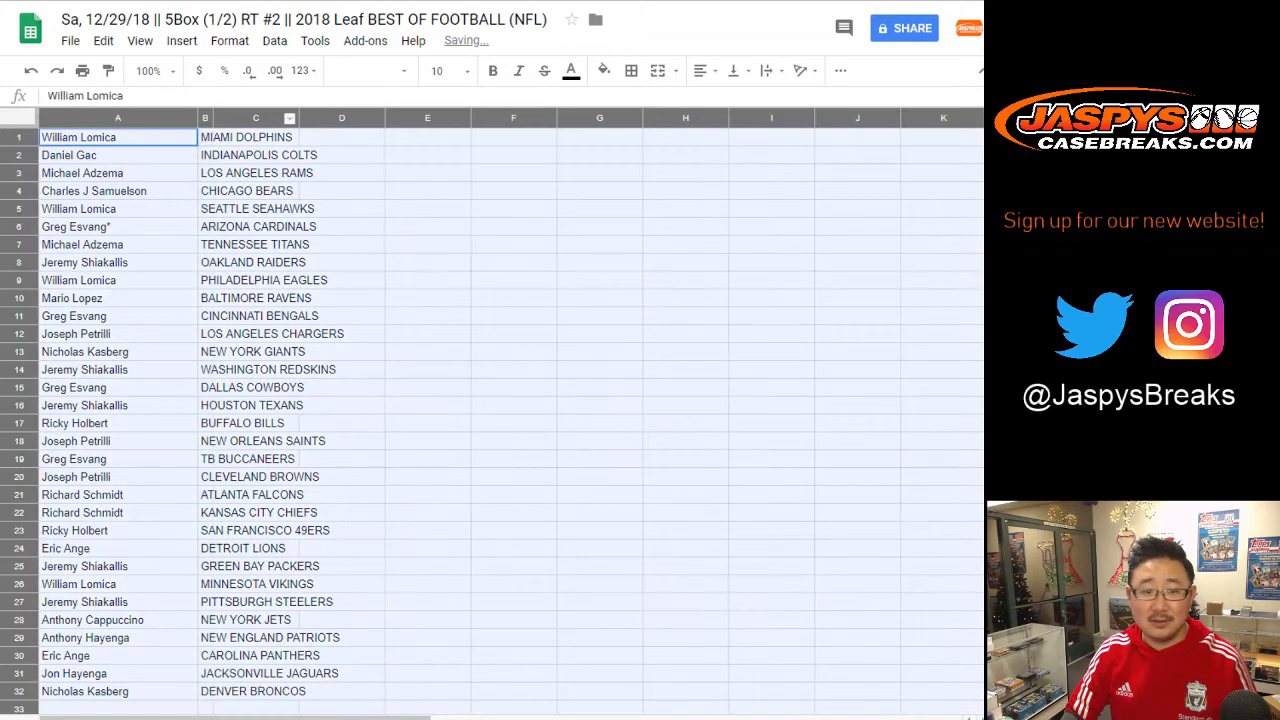
double_click(197, 118)
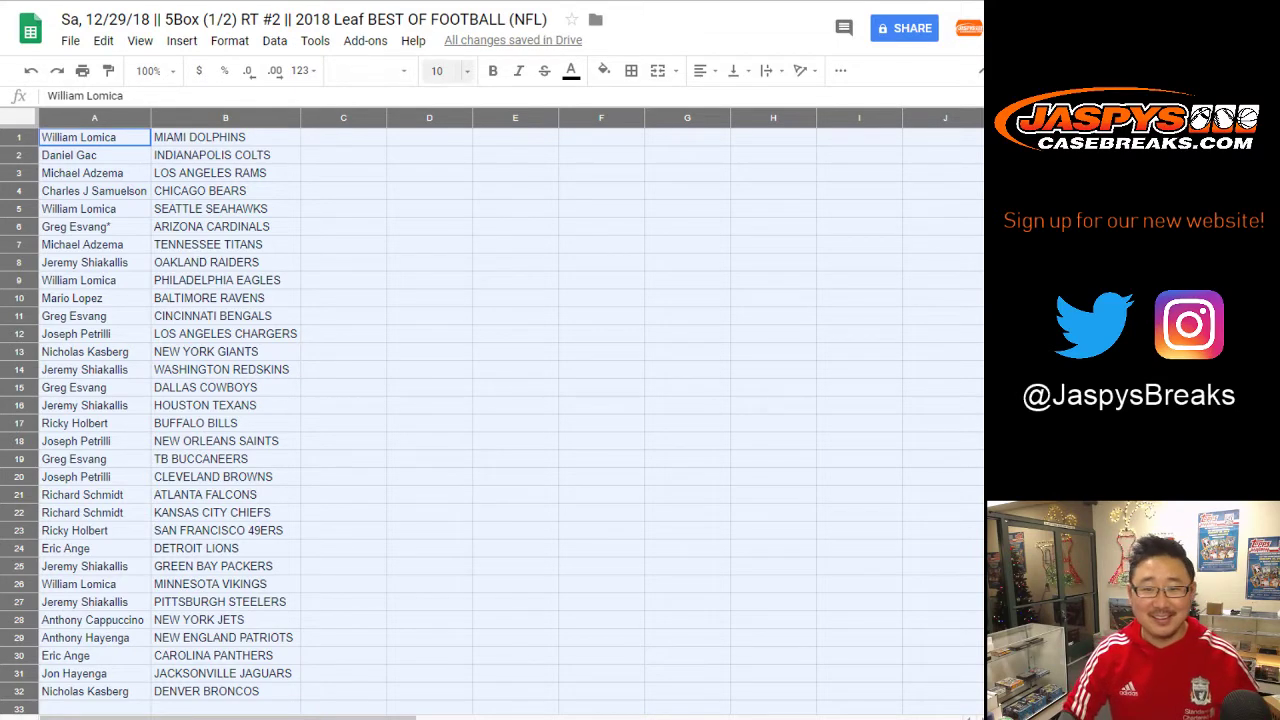
left_click(371, 70)
left_click(372, 133)
Step: Set the font size of the whole sheet to 13 and refit the column widths to the text
left_click(446, 70)
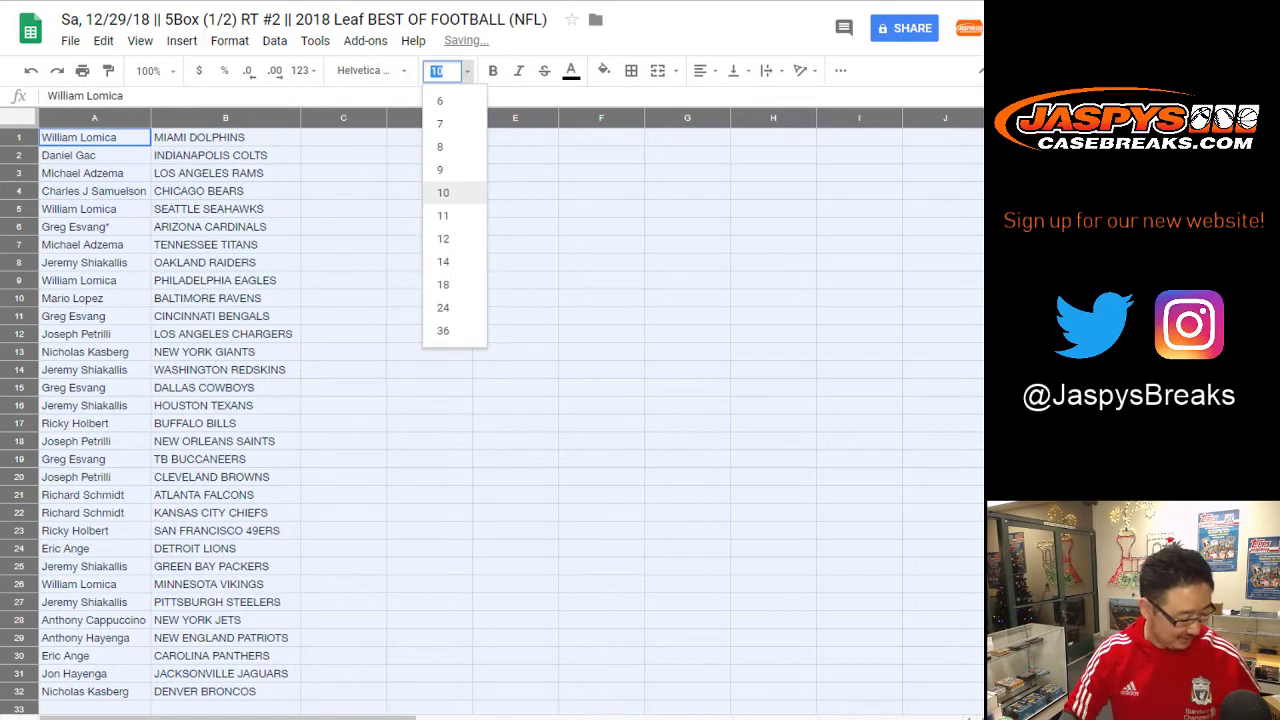
type("13")
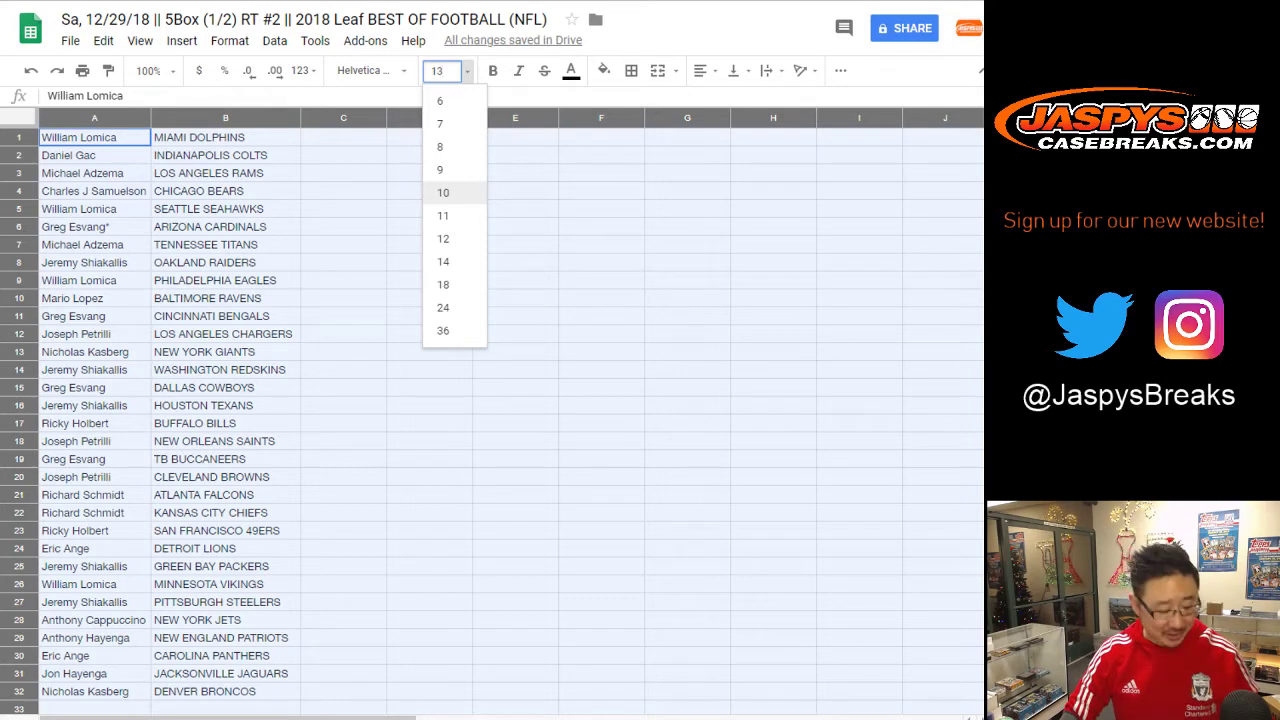
key("Return")
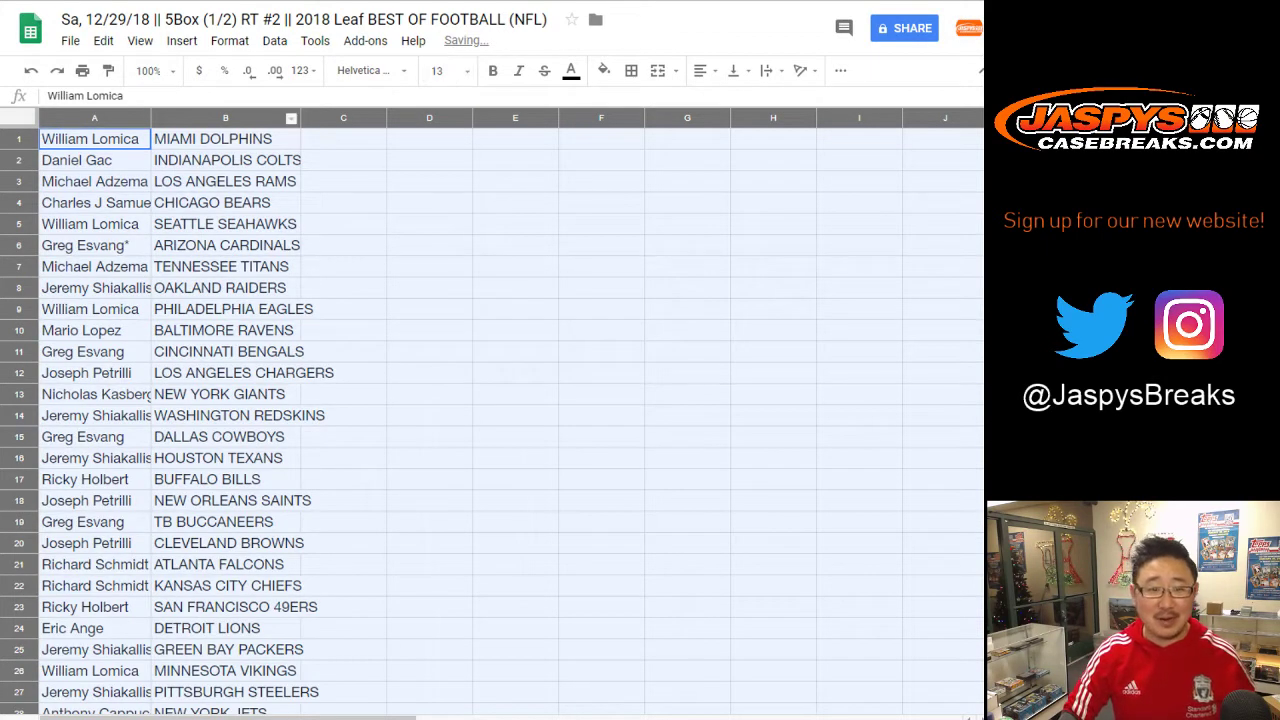
double_click(150, 118)
Step: Set the sheet's zoom to 150% and fit the name column's width to its contents
left_click(148, 70)
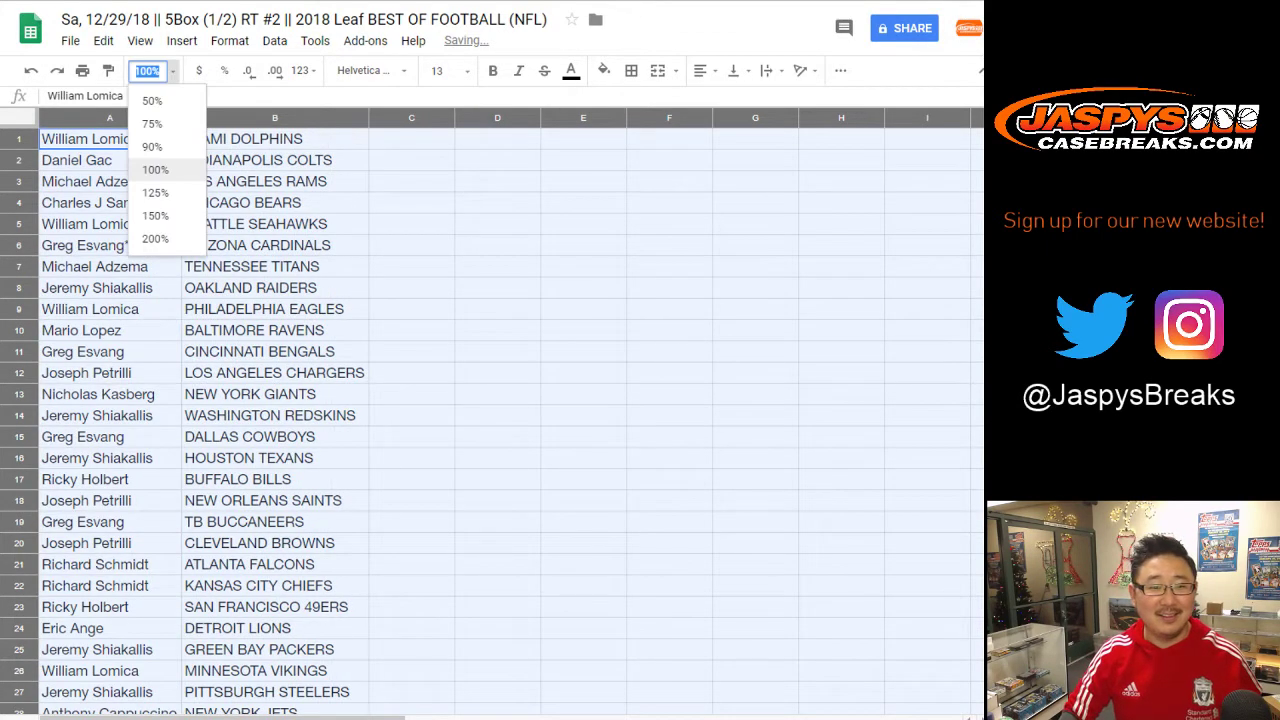
left_click(155, 215)
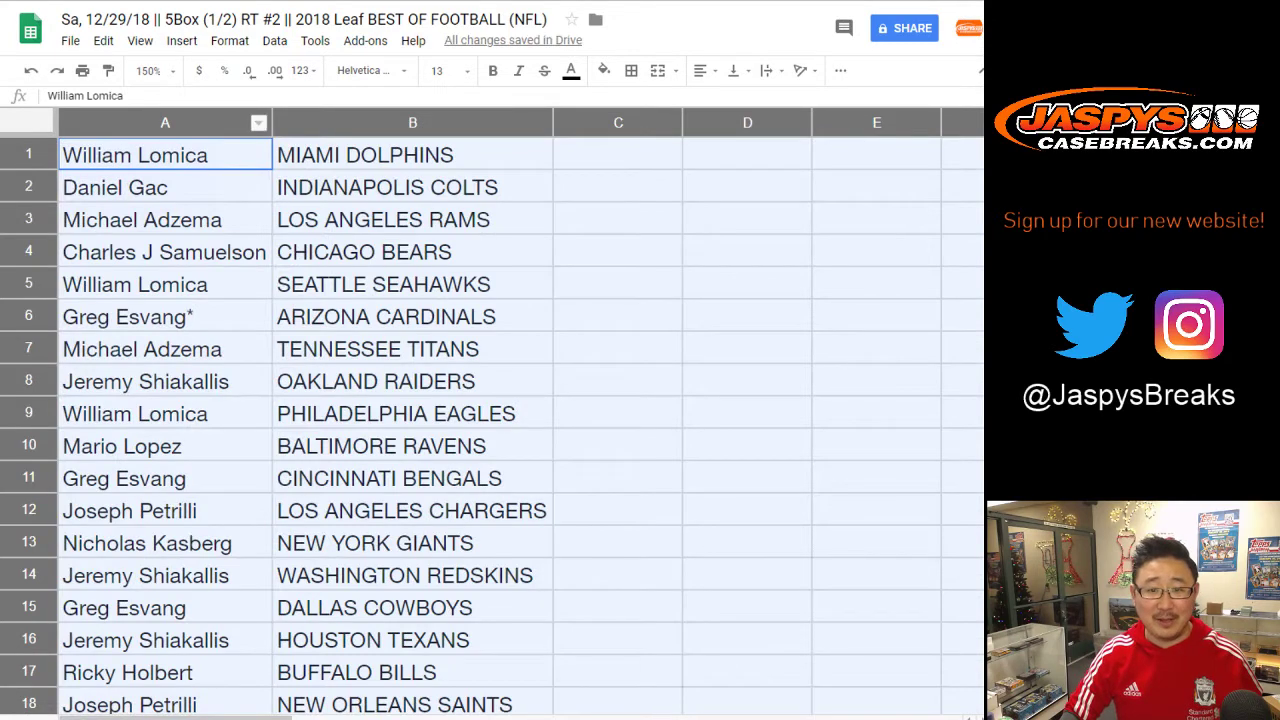
double_click(269, 122)
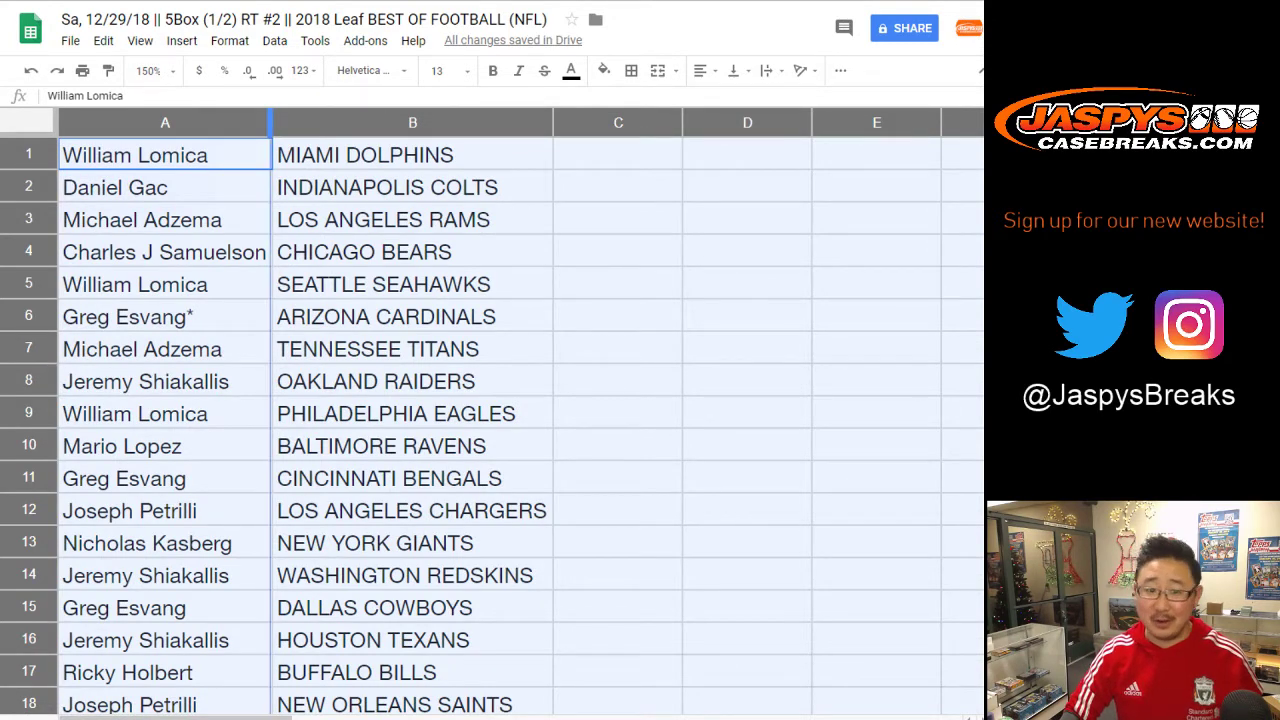
Step: Go through the participant and team pairings one row at a time, highlighting each row from 1 to 32
left_click(28, 154)
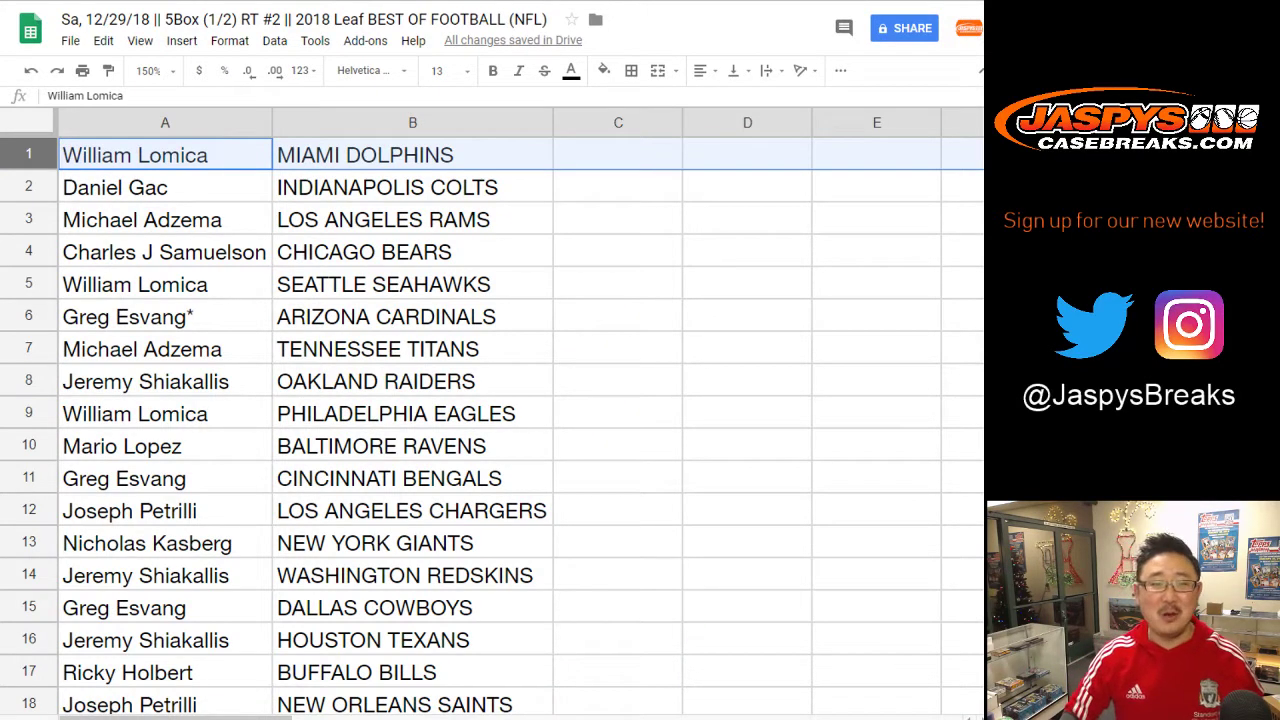
left_click(28, 187)
left_click(28, 219)
left_click(28, 251)
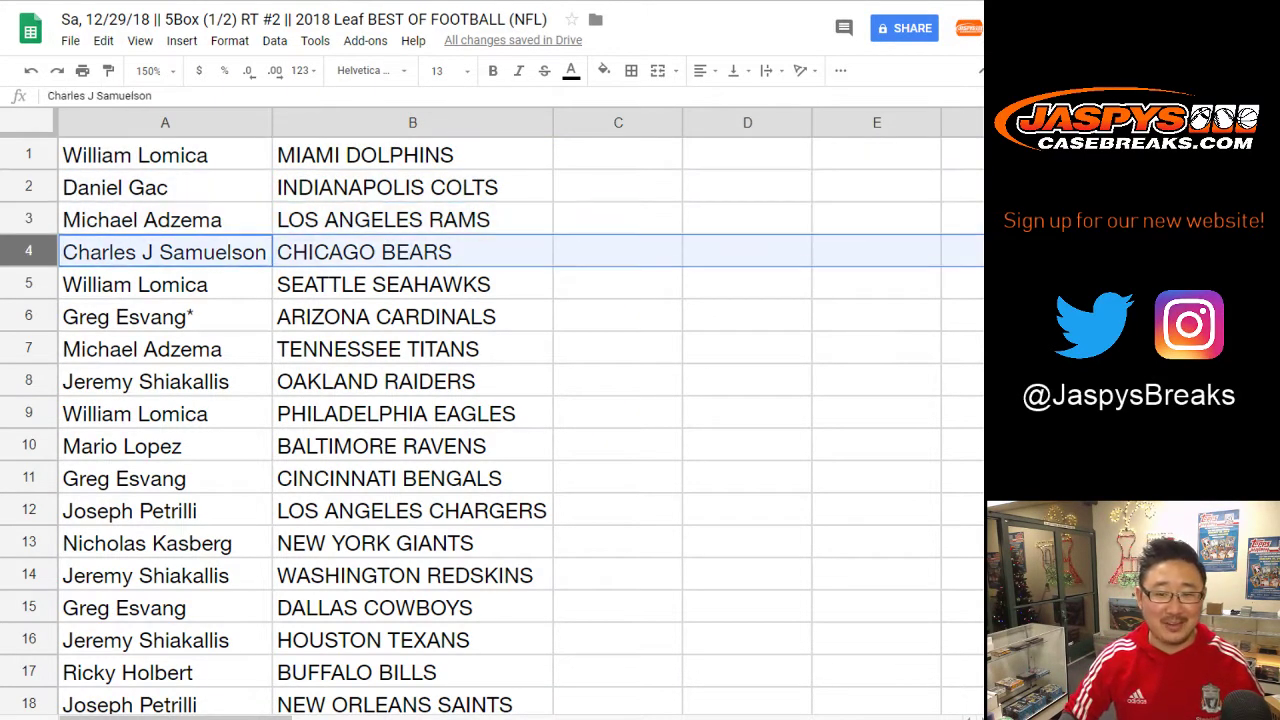
left_click(28, 284)
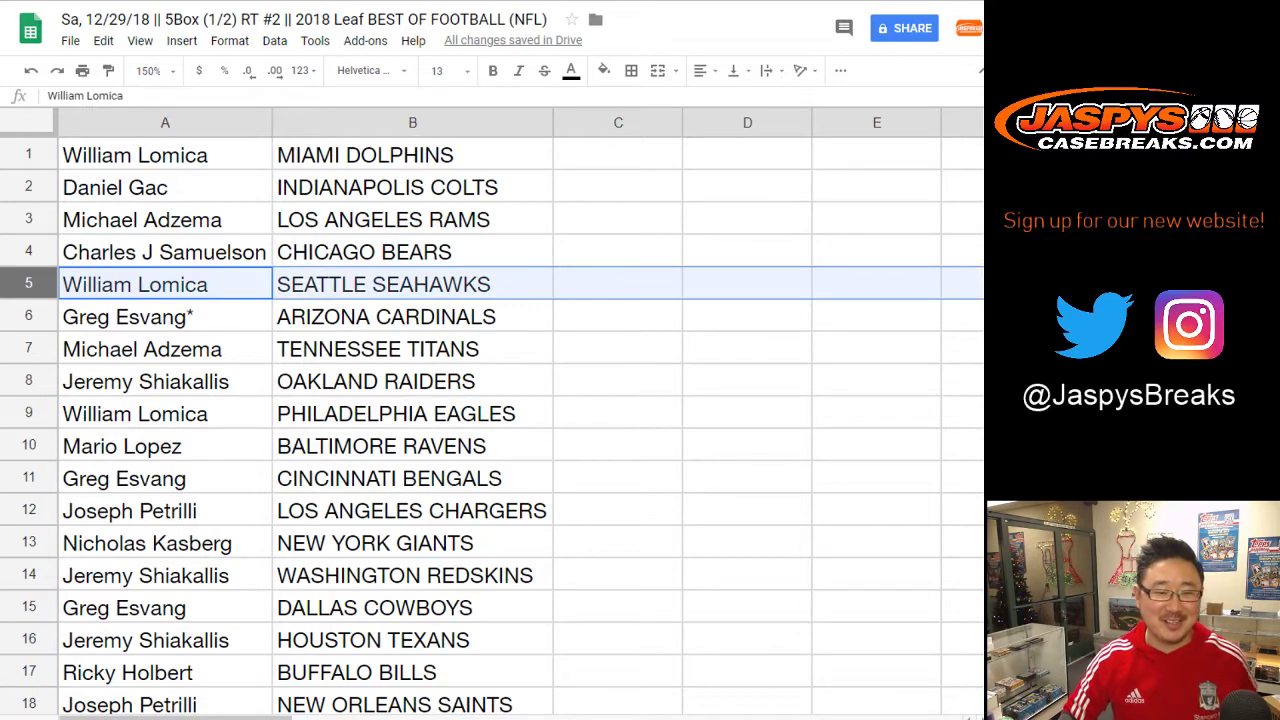
left_click(28, 316)
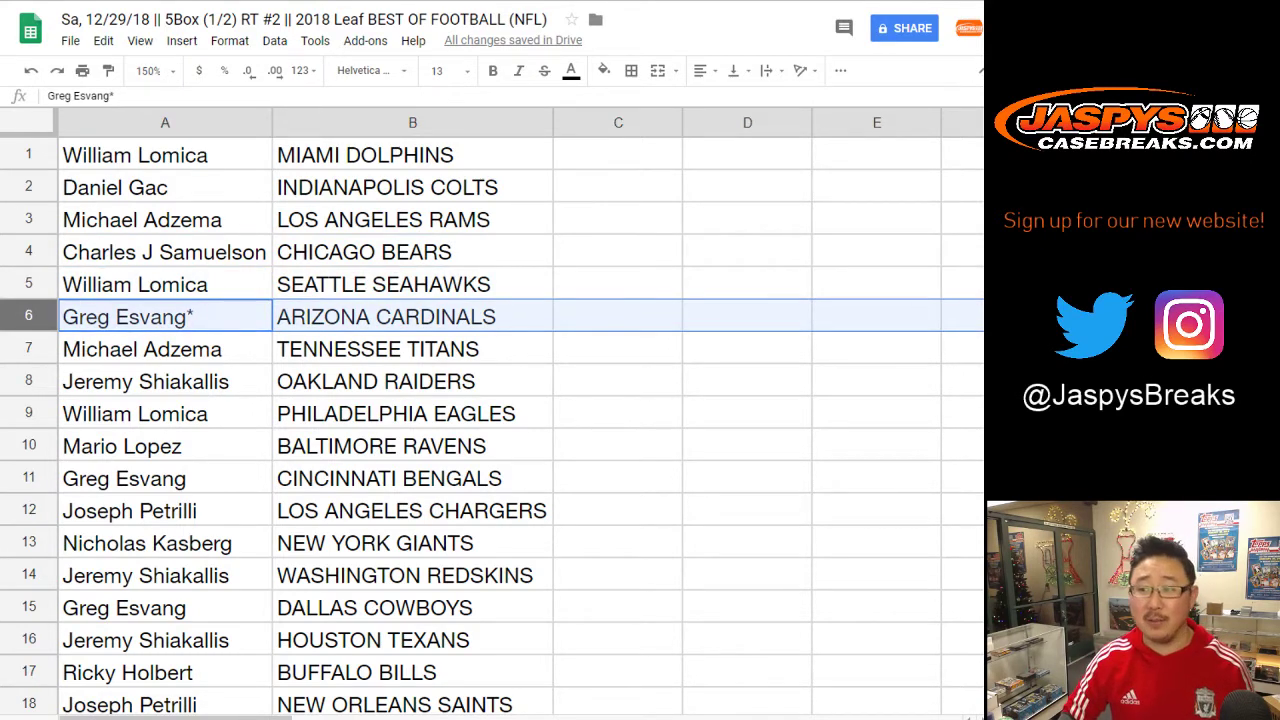
left_click(28, 348)
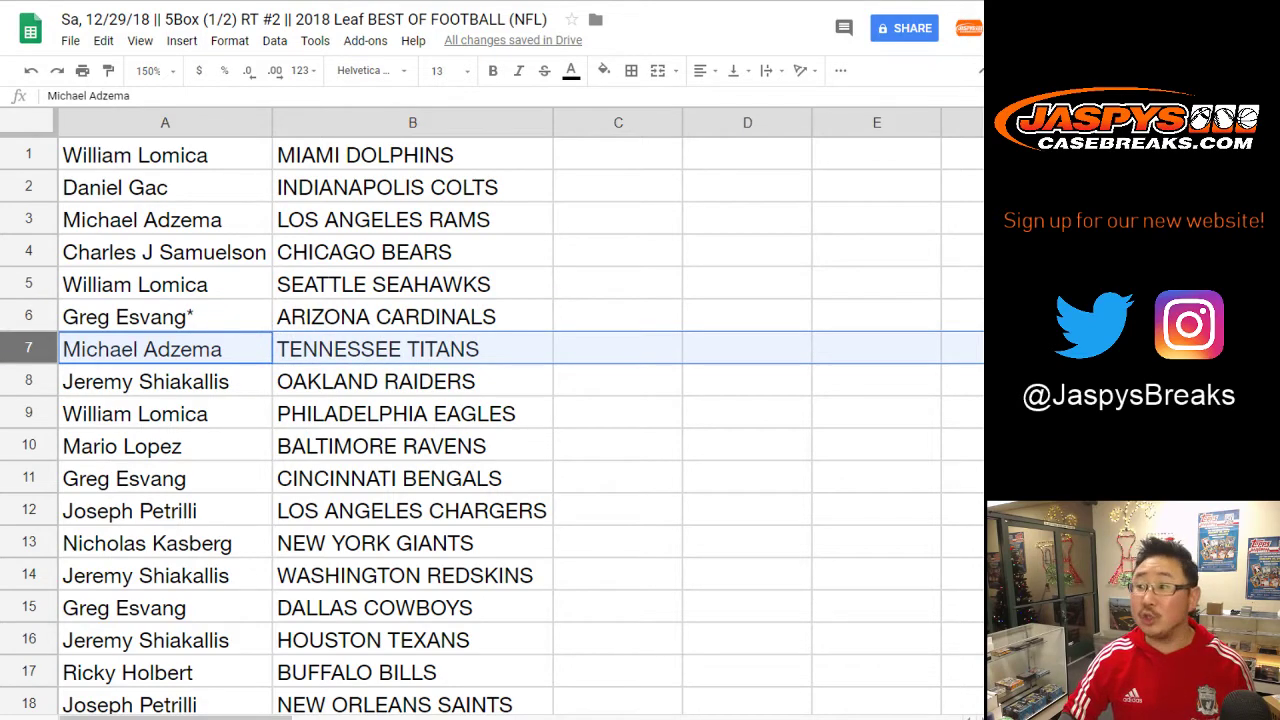
left_click(28, 381)
scroll(491, 425, "down", 1)
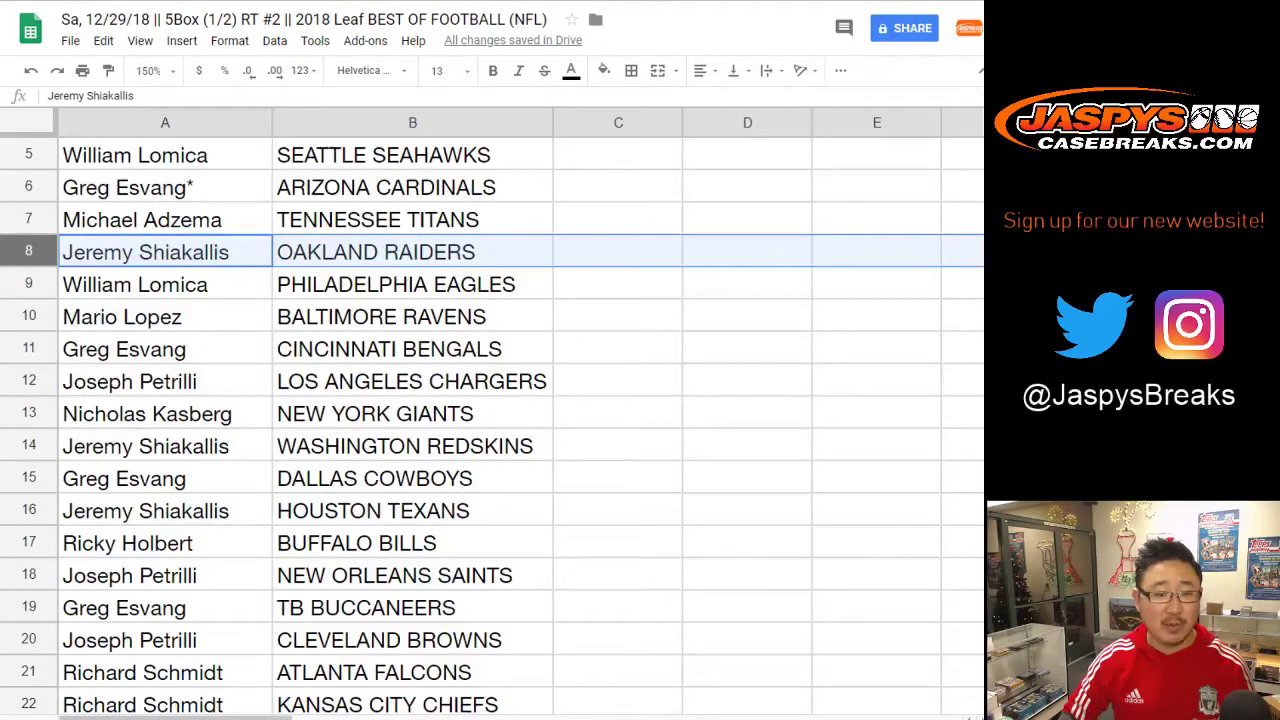
left_click(28, 284)
left_click(28, 316)
left_click(28, 348)
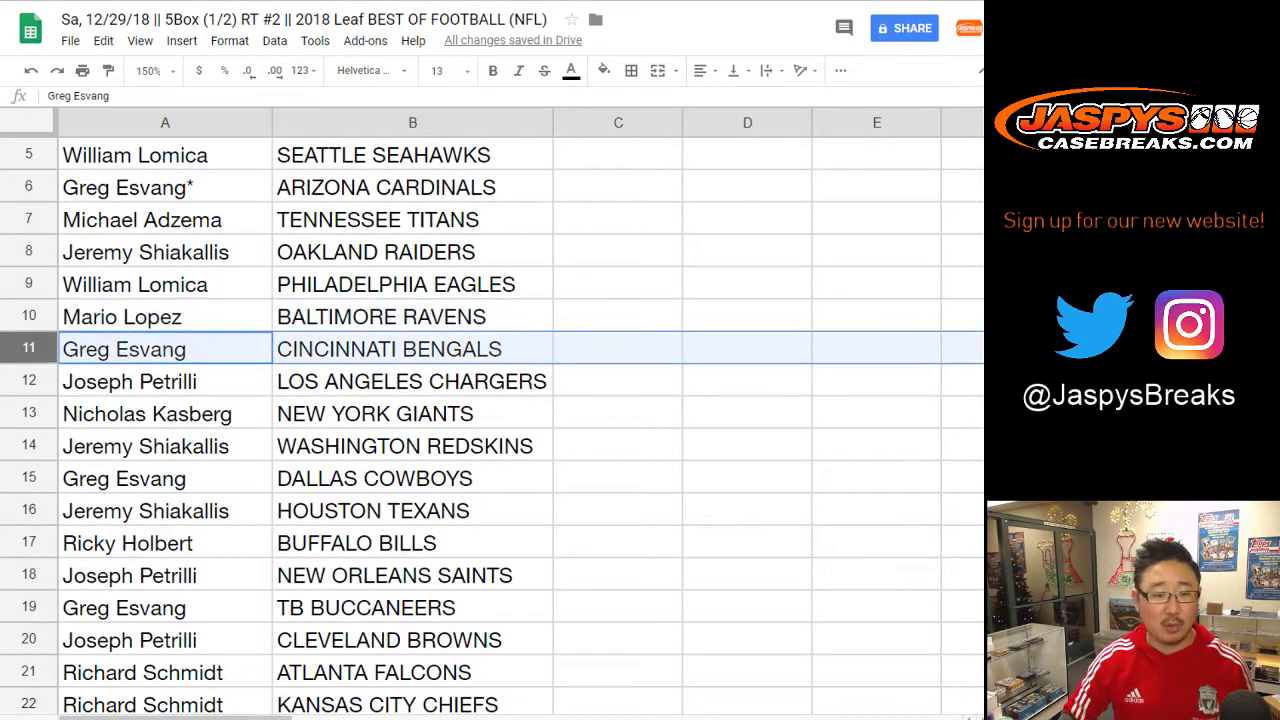
left_click(28, 381)
left_click(28, 413)
scroll(491, 413, "down", 1)
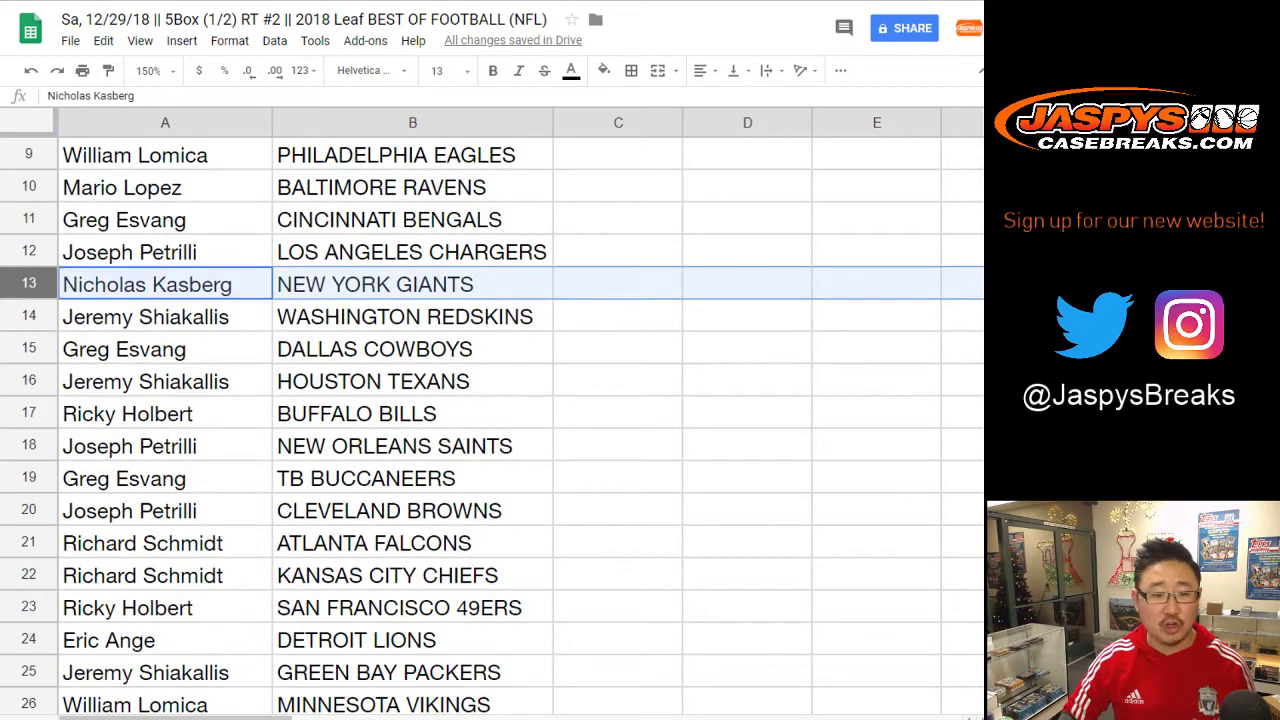
left_click(28, 316)
left_click(28, 348)
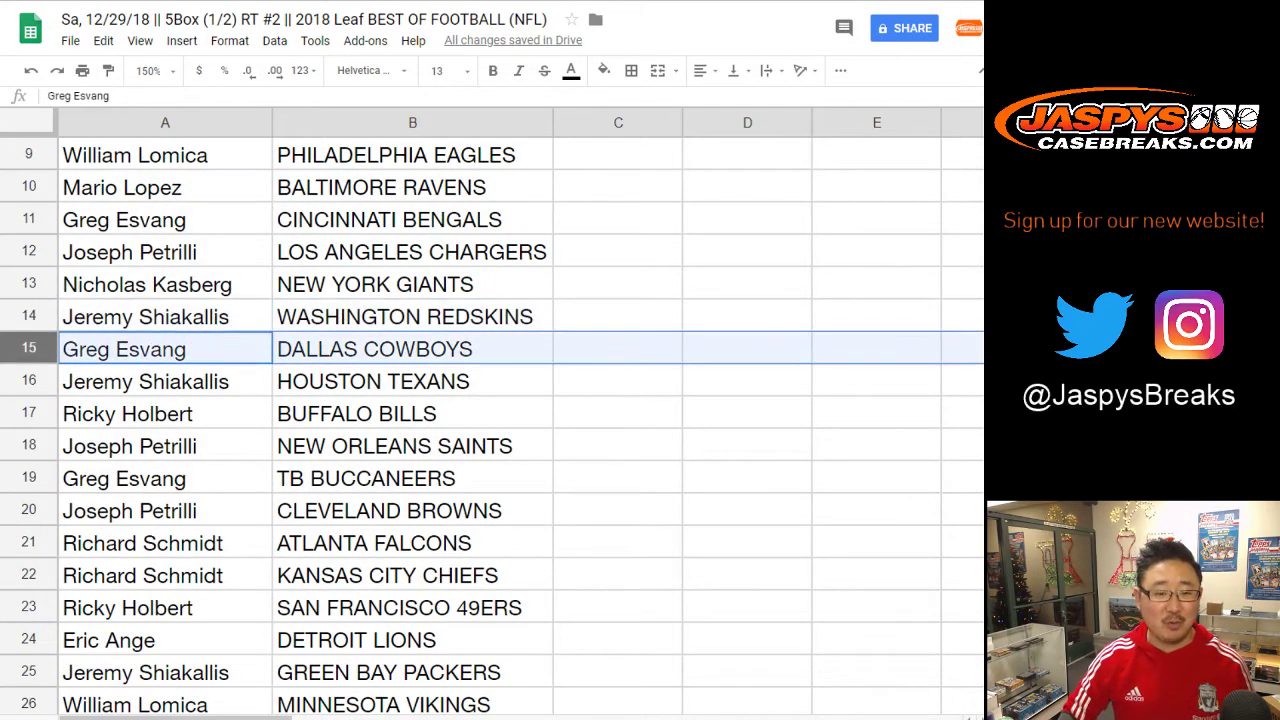
left_click(28, 381)
scroll(490, 420, "down", 2)
left_click(28, 284)
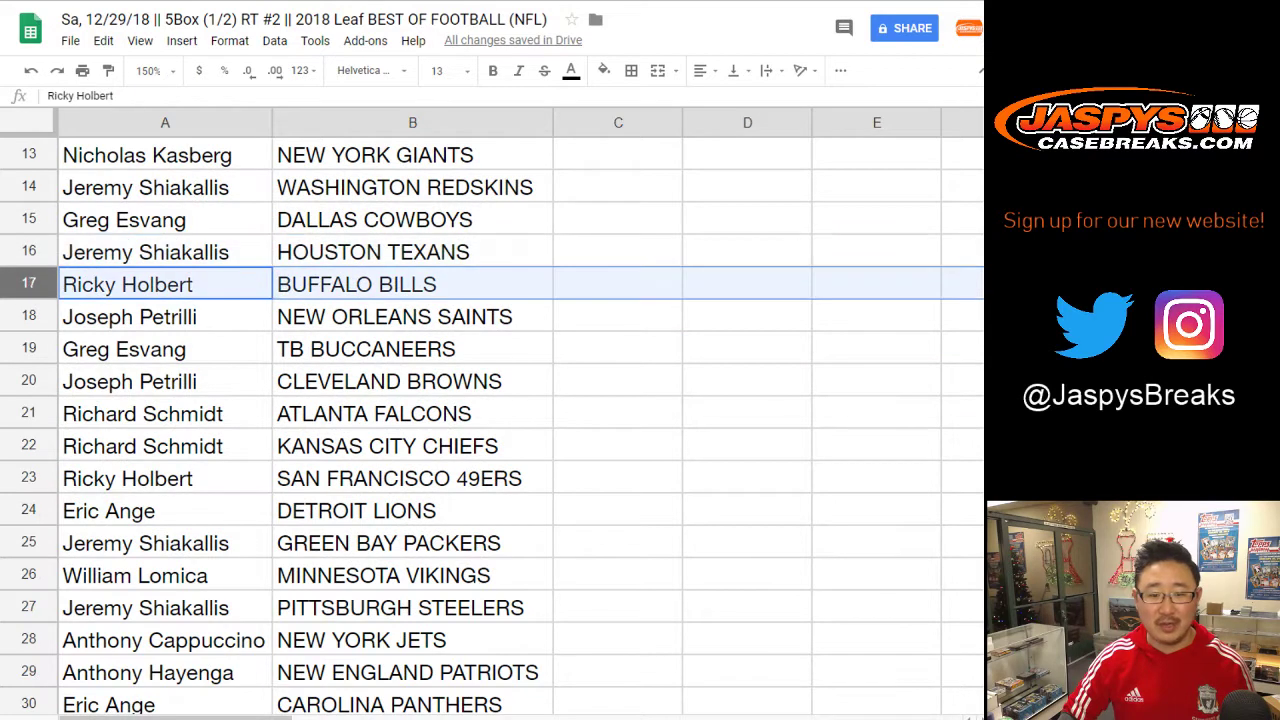
left_click(28, 316)
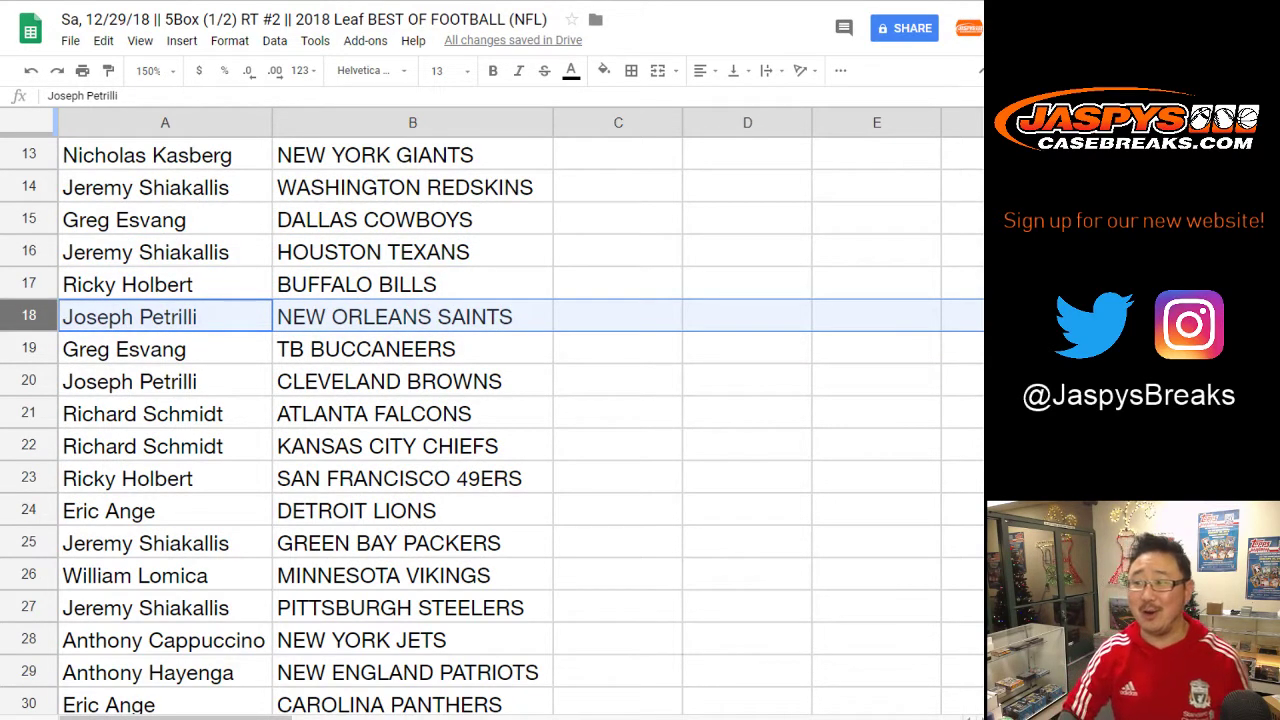
left_click(28, 348)
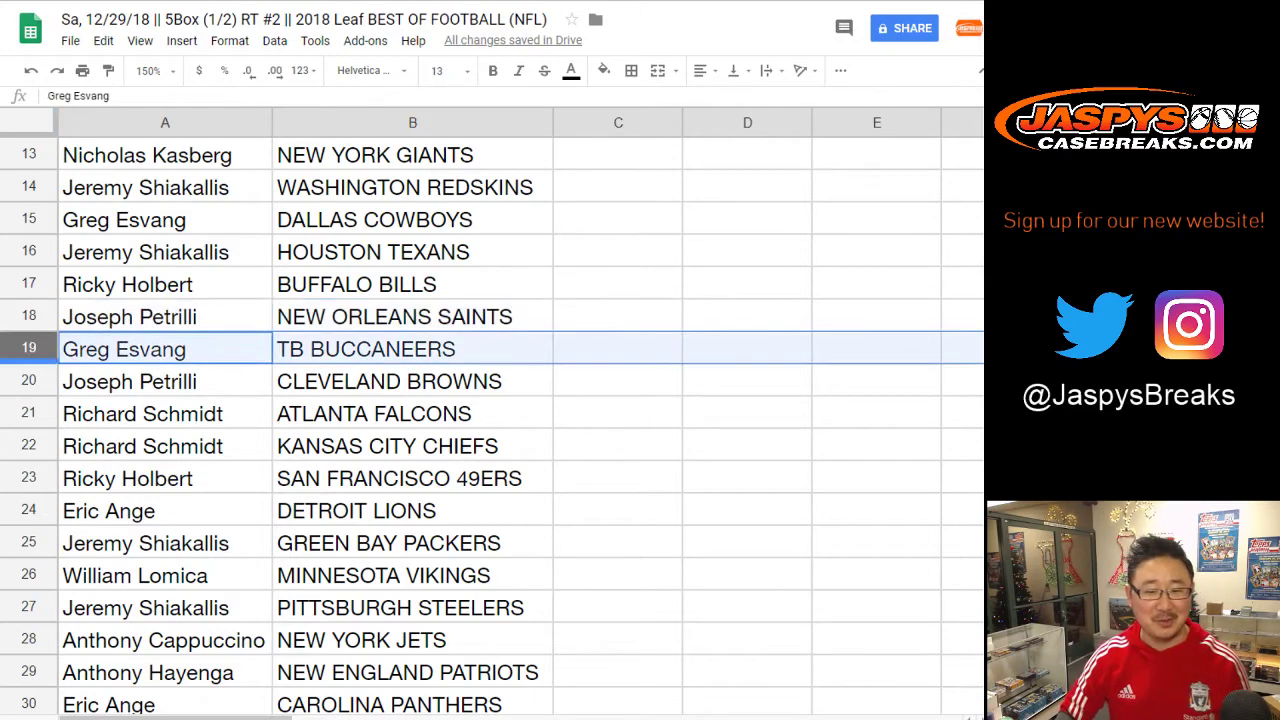
left_click(28, 380)
left_click(28, 413)
scroll(492, 420, "down", 2)
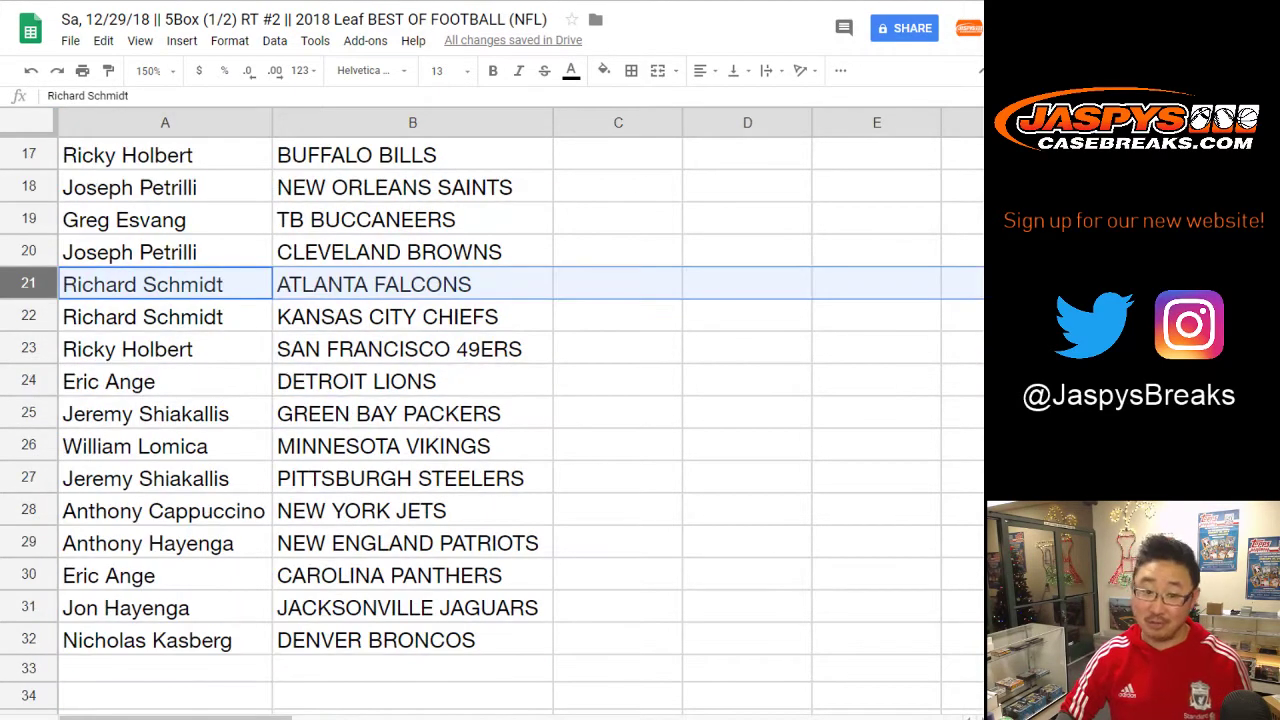
left_click(28, 316)
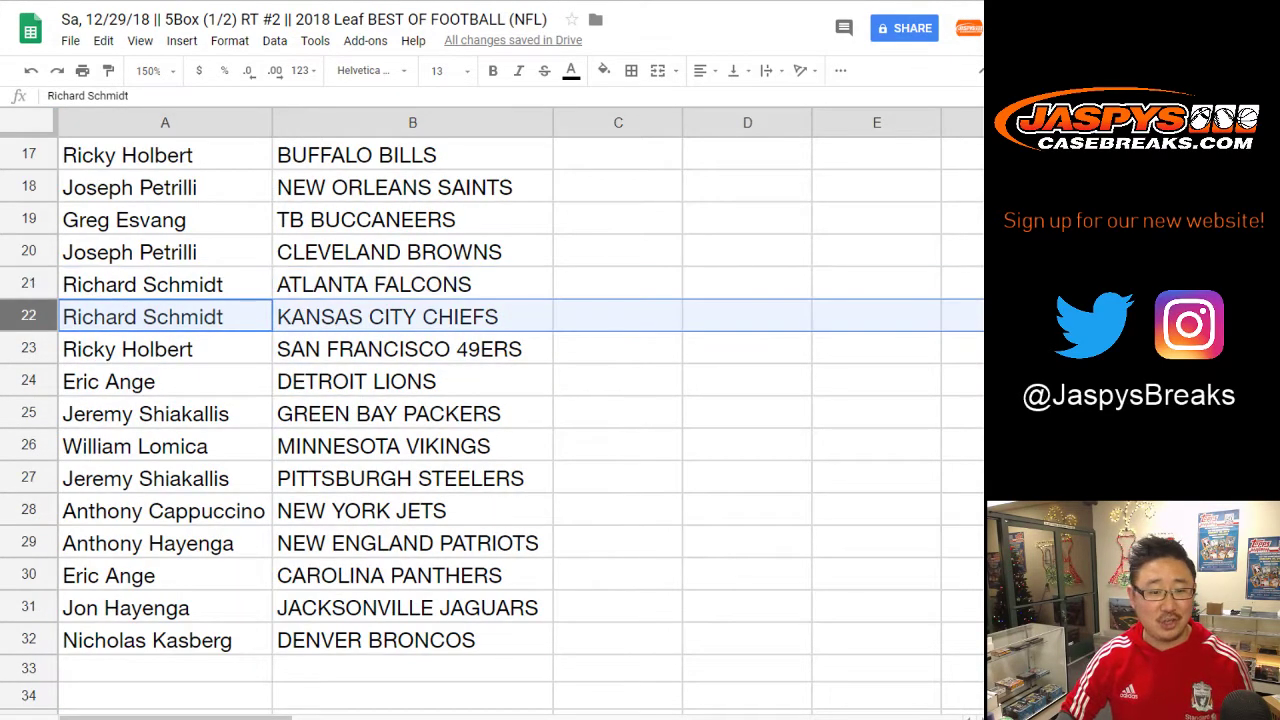
left_click(28, 348)
left_click(28, 381)
left_click(28, 413)
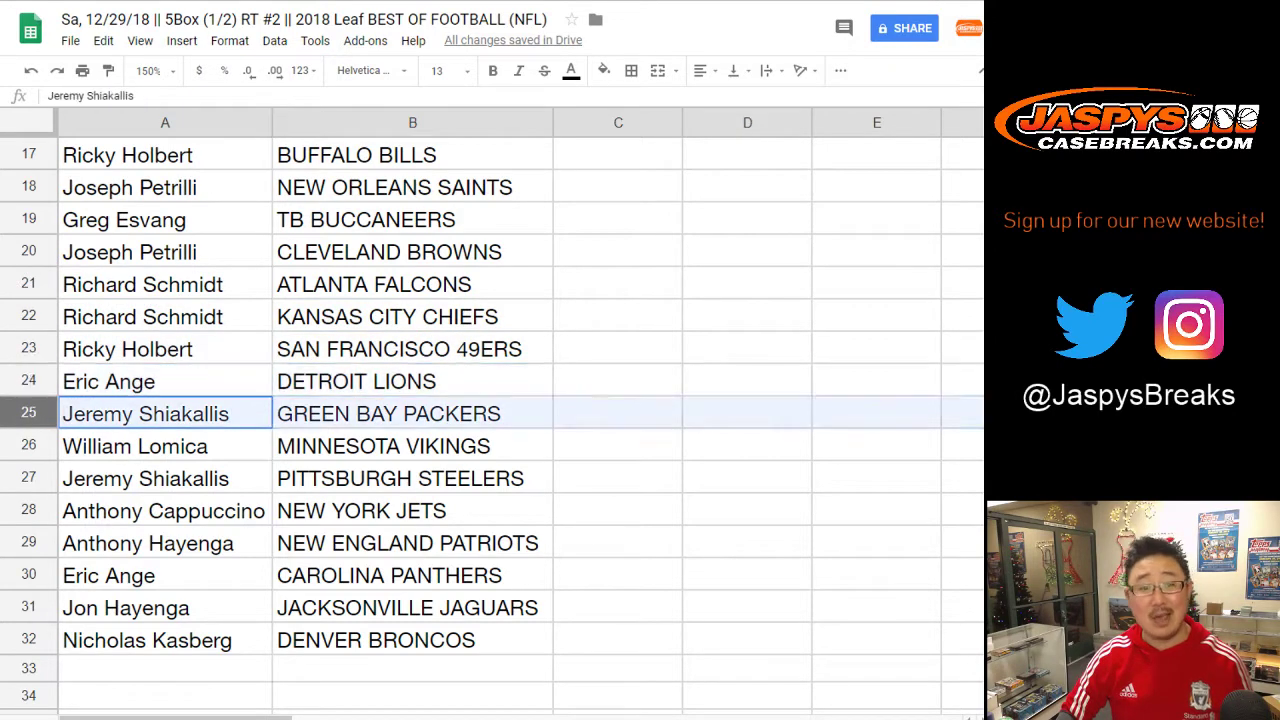
left_click(28, 445)
left_click(28, 477)
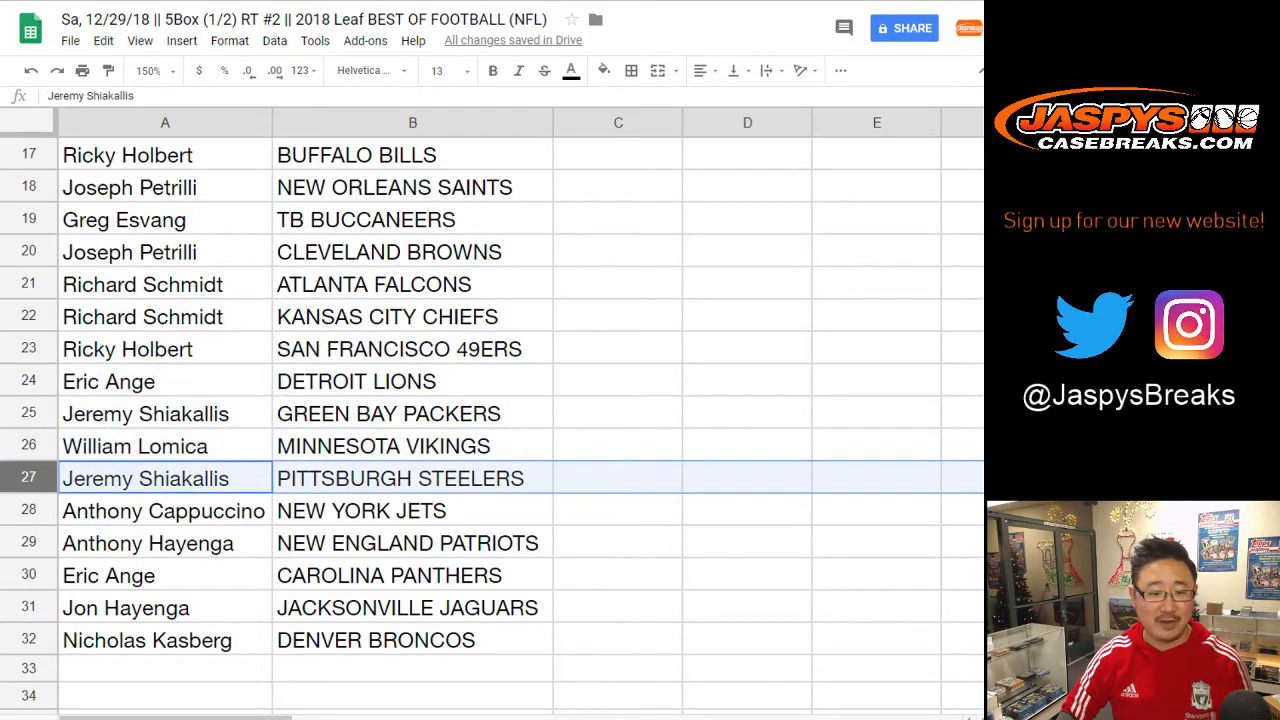
left_click(29, 510)
left_click(29, 543)
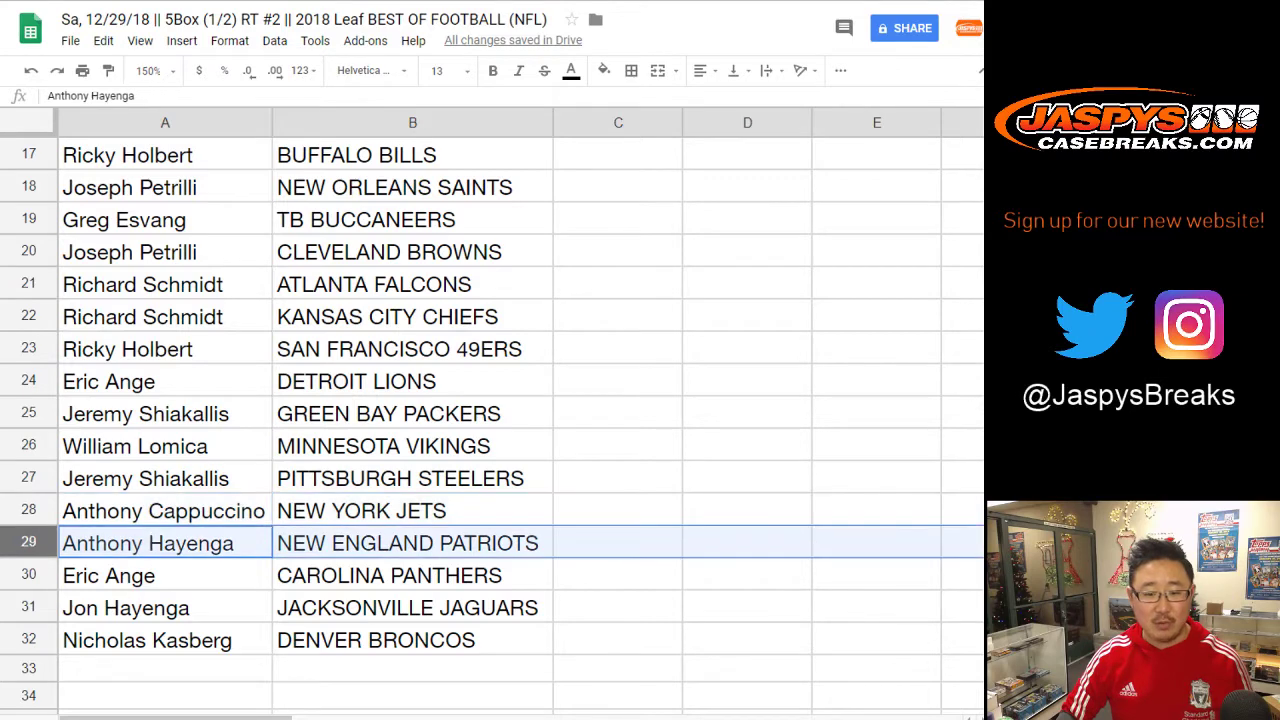
left_click(28, 575)
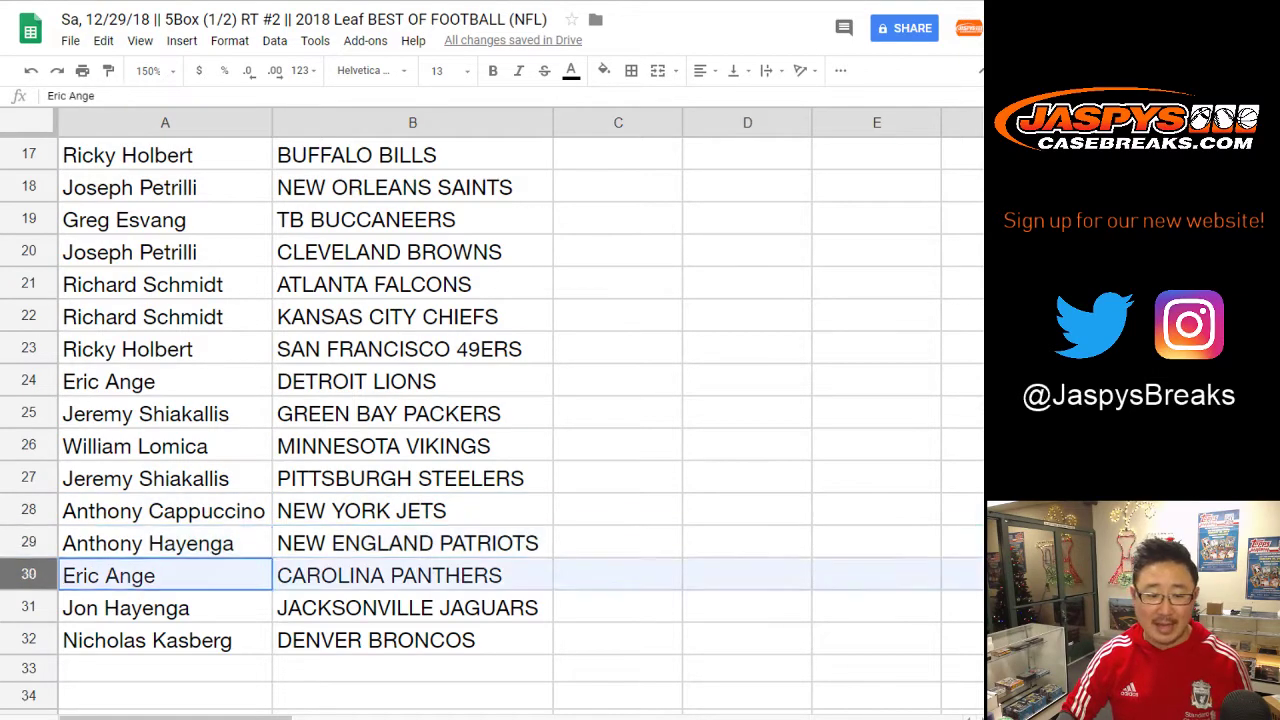
scroll(492, 420, "down", 2)
left_click(28, 478)
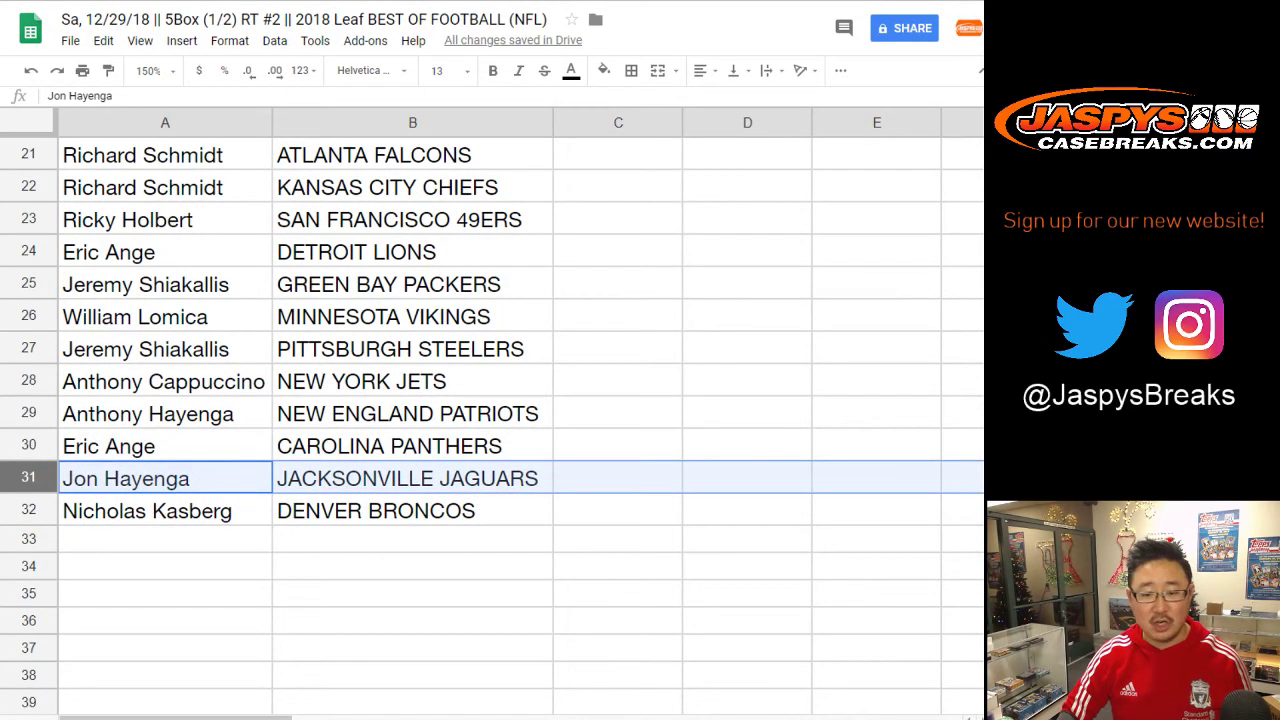
left_click(28, 510)
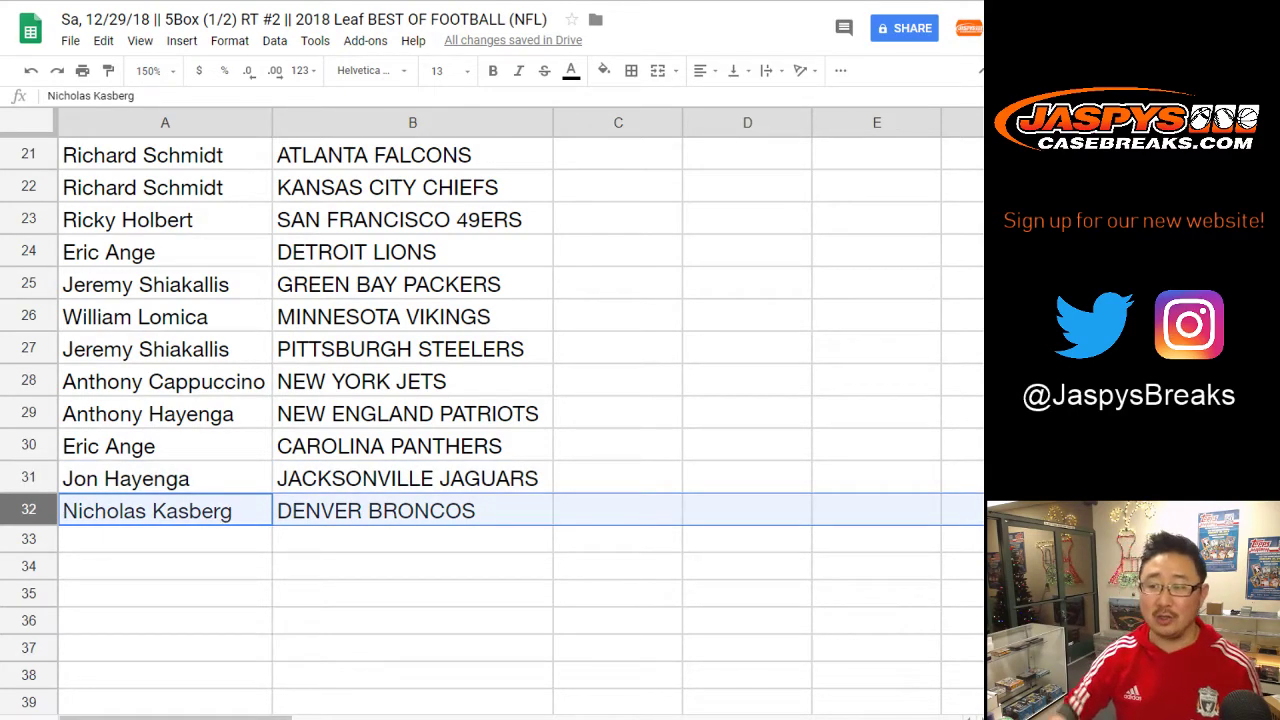
Step: Sort the whole sheet alphabetically by the team names in column B, A → Z
scroll(492, 420, "up", 10)
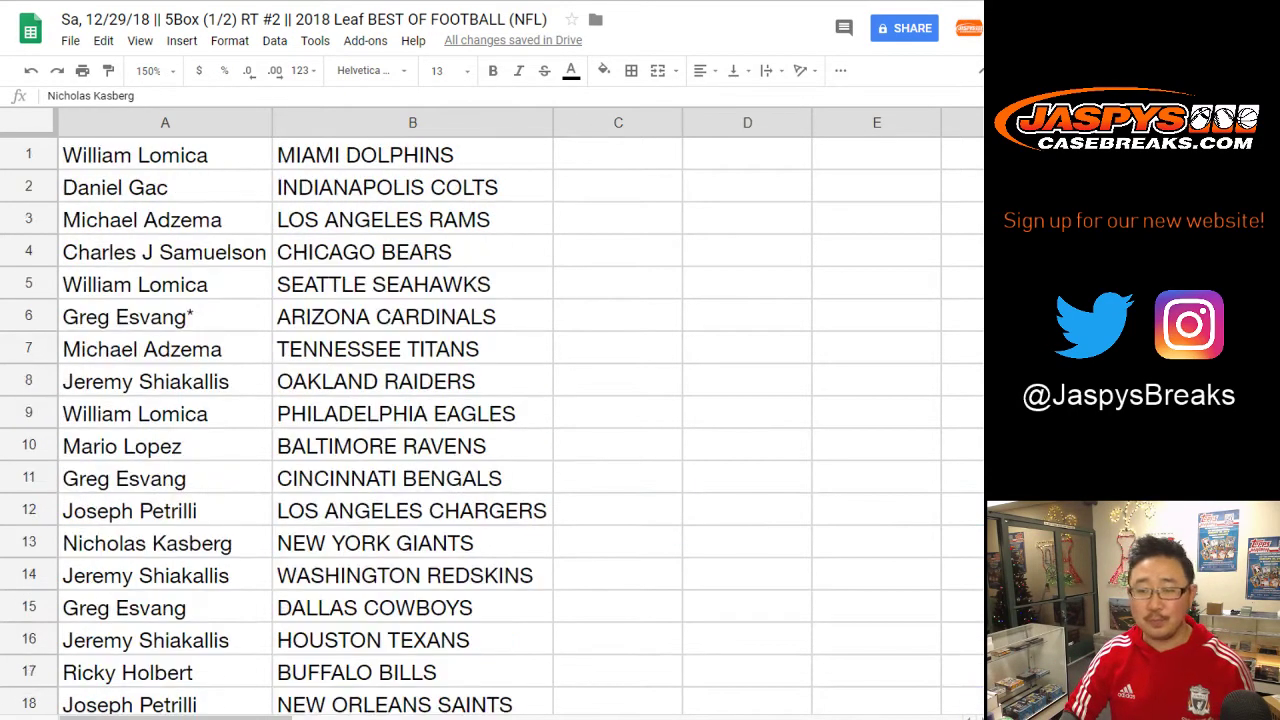
left_click(540, 123)
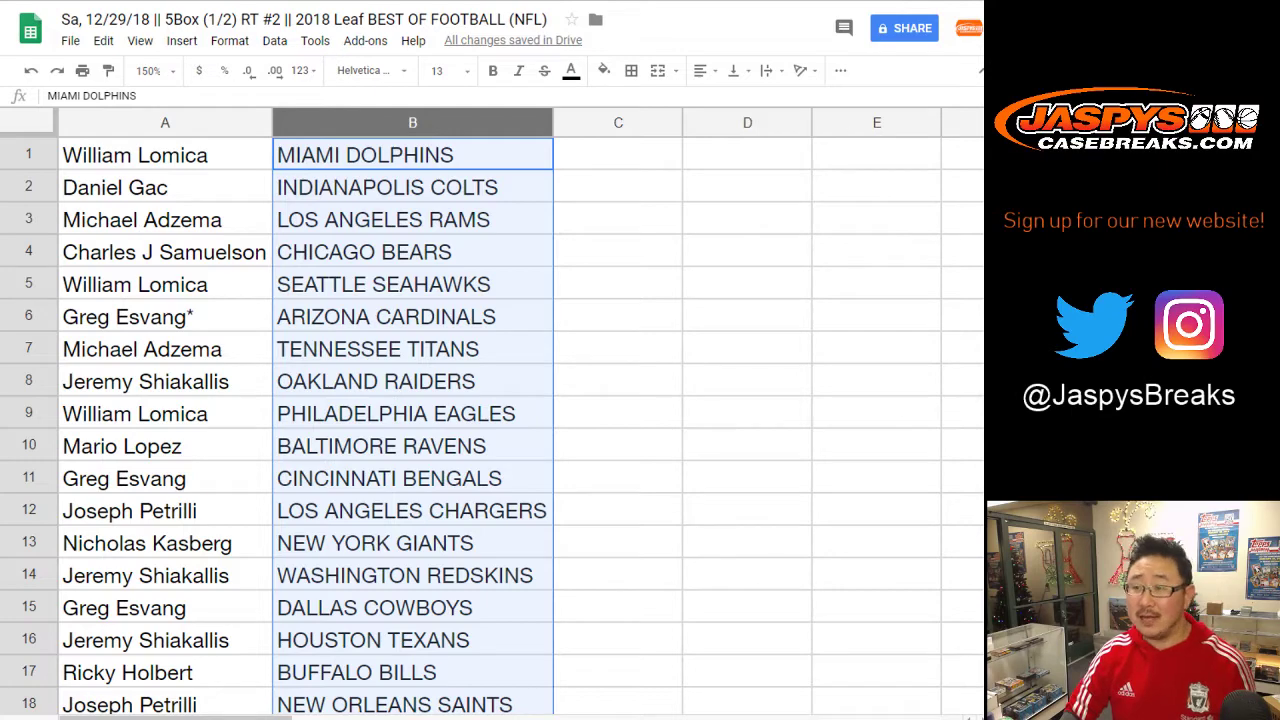
left_click(275, 40)
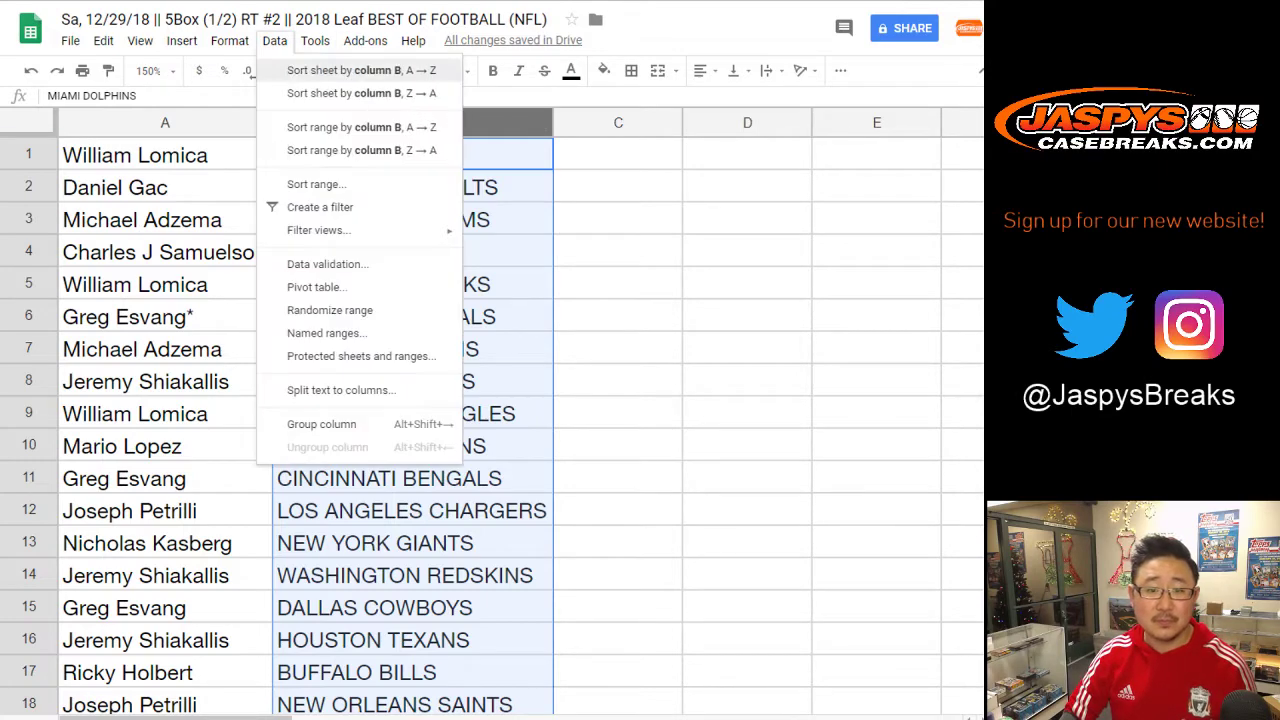
left_click(361, 70)
Step: Select all the pairings in A1:B32 and set the sheet's zoom to 85%
left_click(165, 155)
scroll(192, 400, "down", 5)
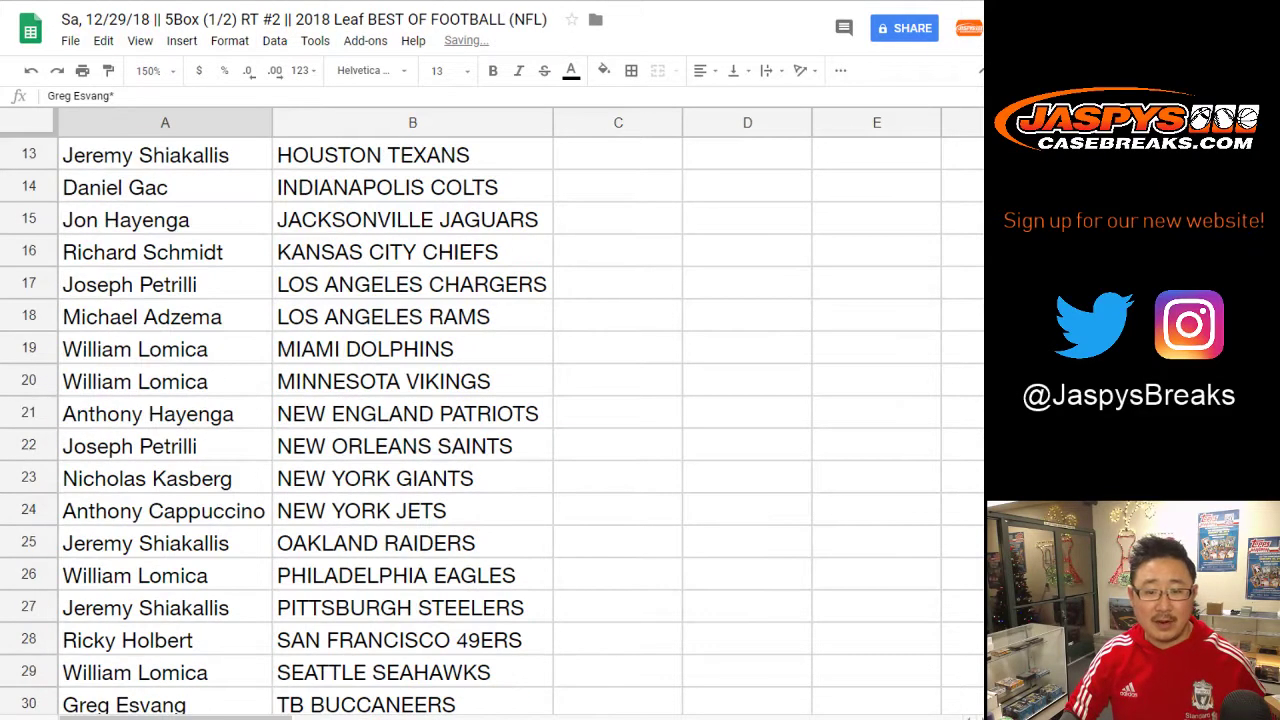
scroll(412, 420, "down", 1)
left_click(412, 510, "shift")
scroll(412, 420, "up", 6)
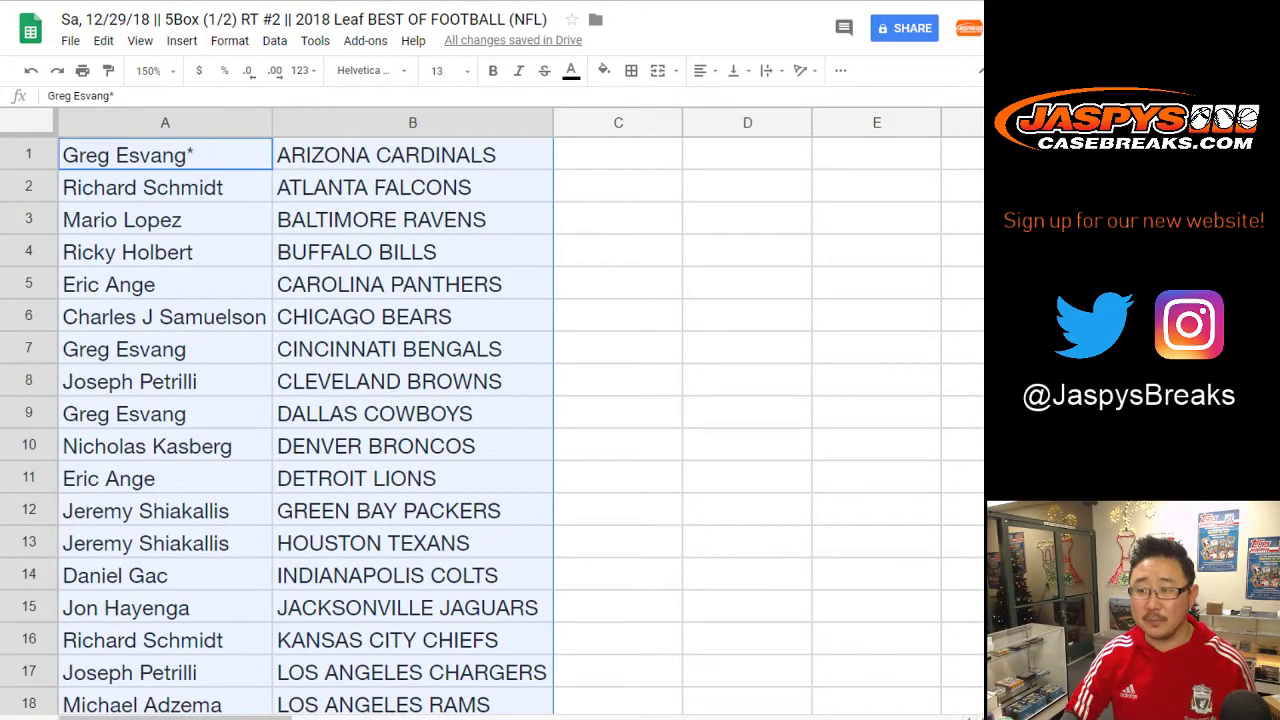
left_click(148, 70)
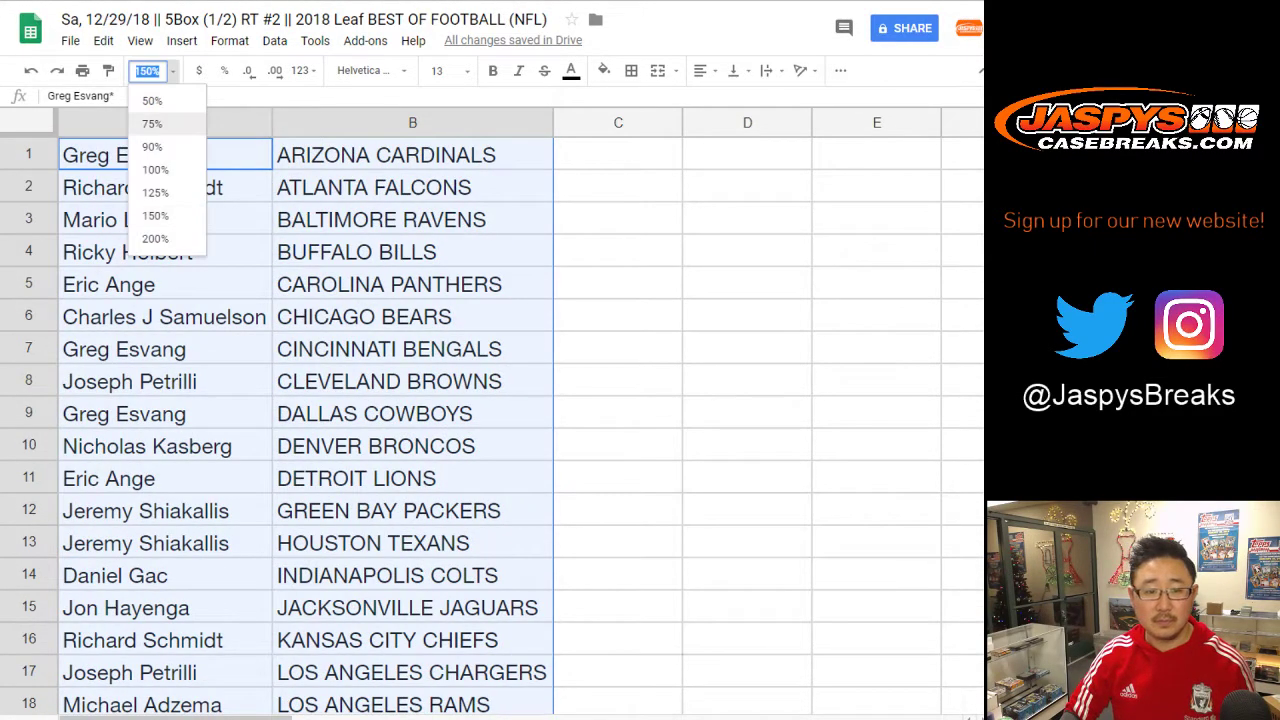
type("85")
key("Return")
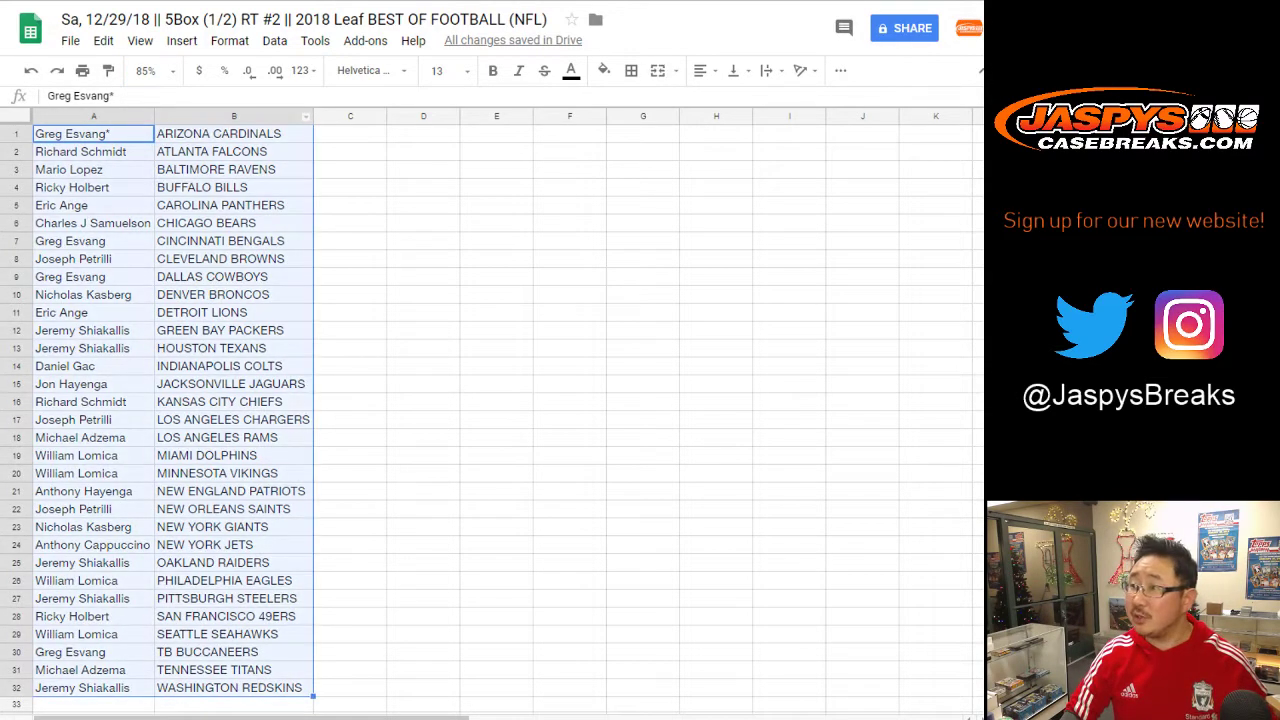
Step: Center the selected pairings horizontally and apply borders around all cells in A1:B32
left_click(703, 70)
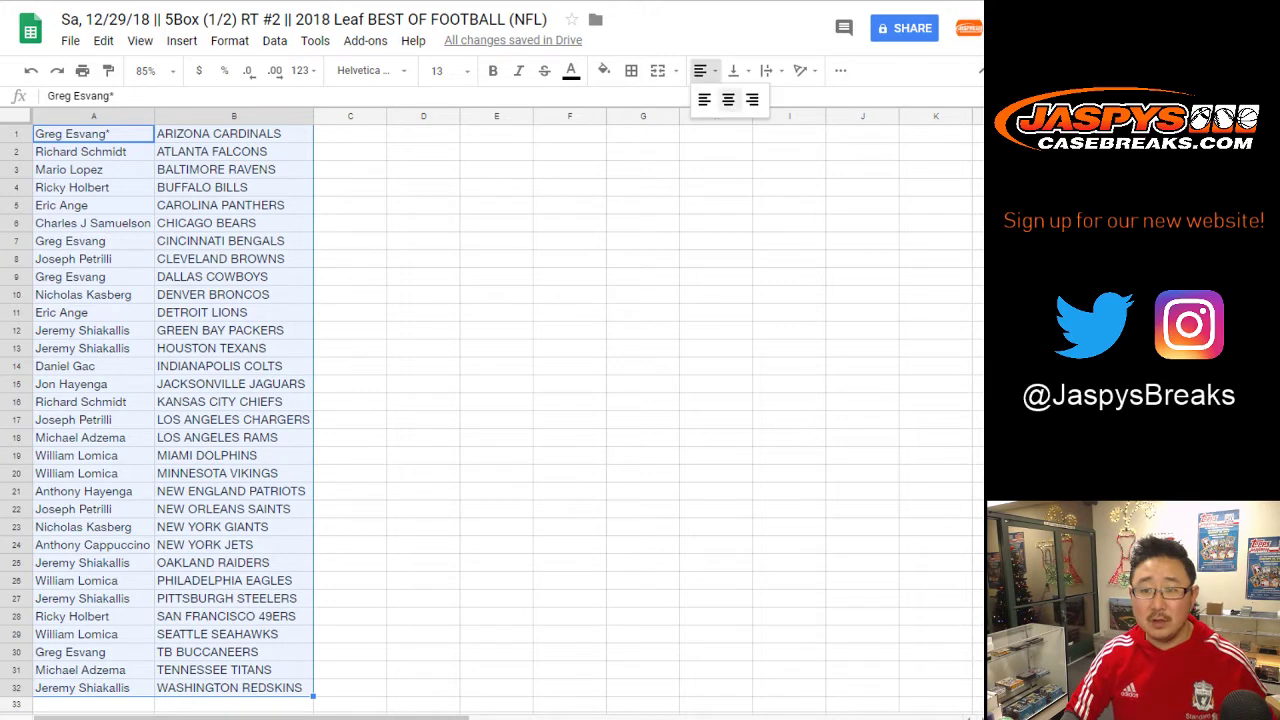
left_click(730, 100)
left_click(631, 70)
left_click(637, 106)
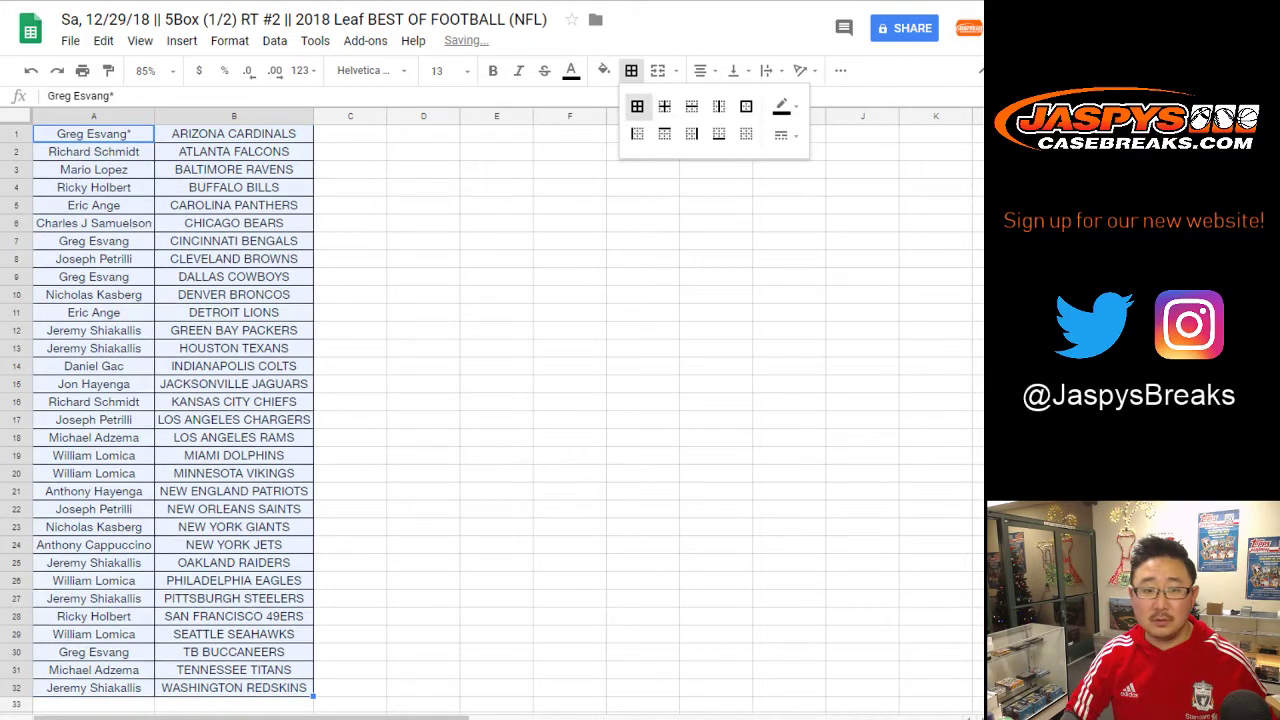
left_click(350, 133)
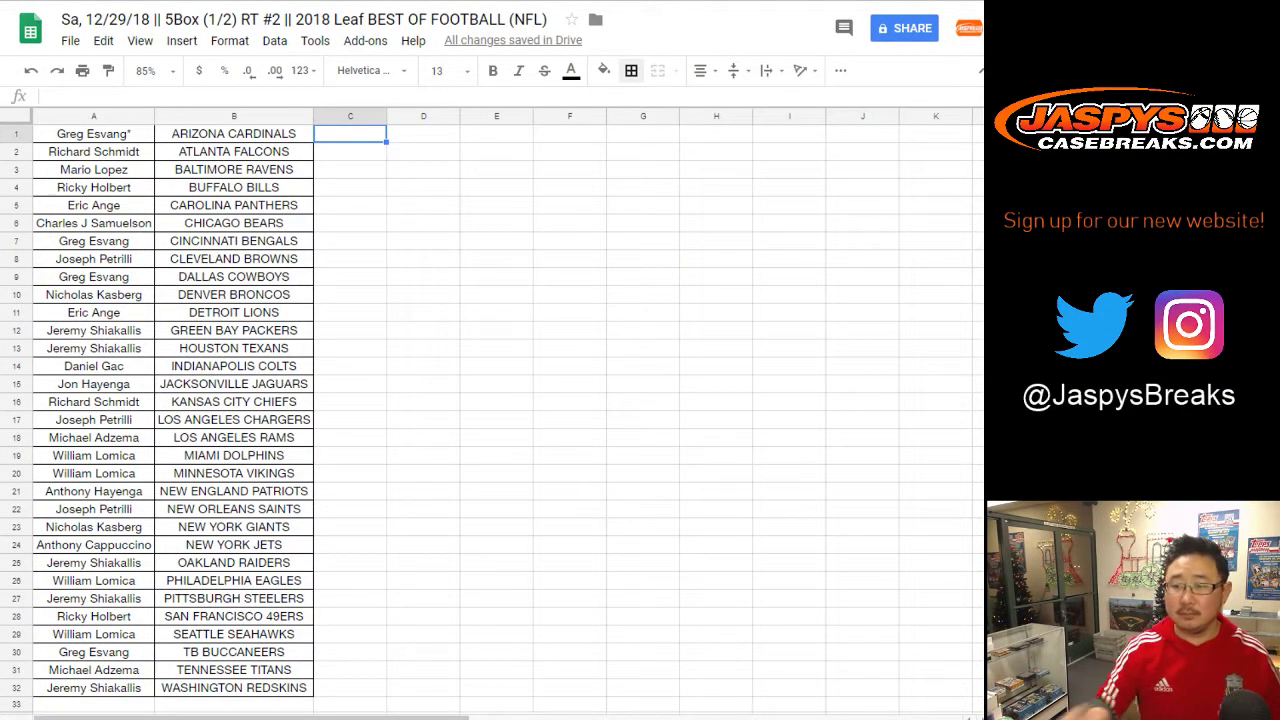
Step: Print one copy of the current sheet on Letter paper in portrait orientation, scaled to fit the width
left_click(82, 70)
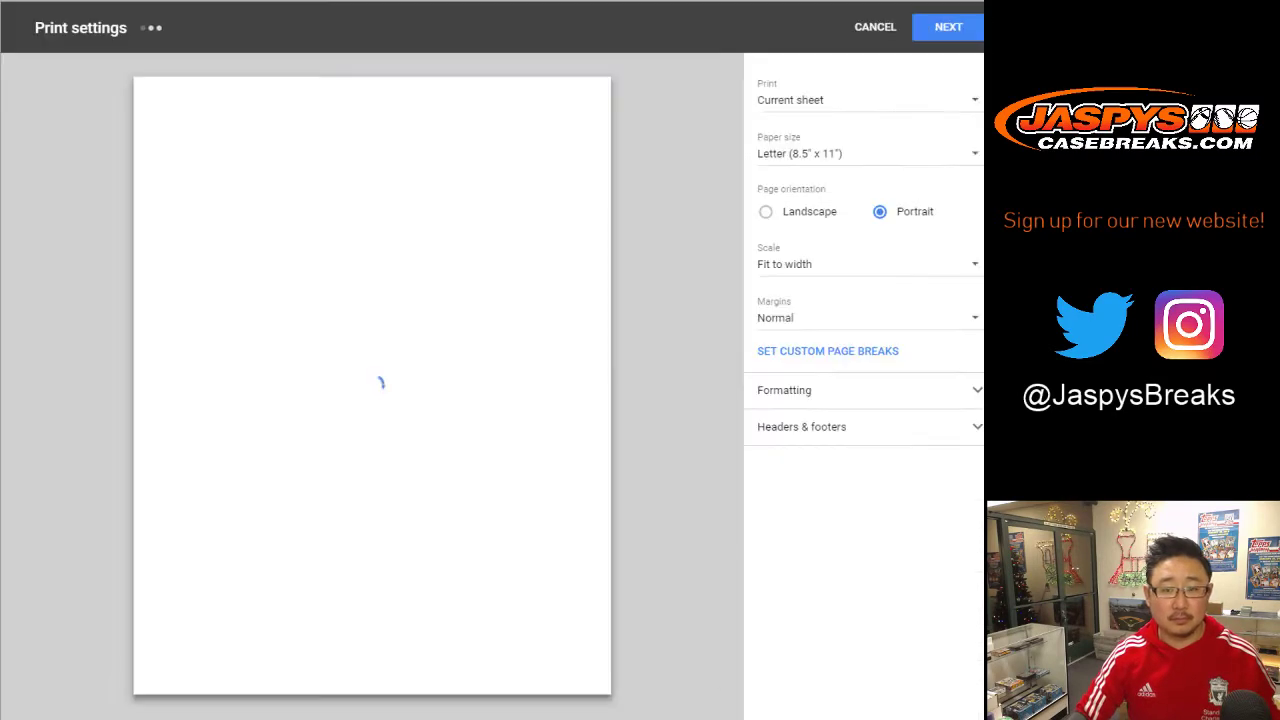
left_click(947, 27)
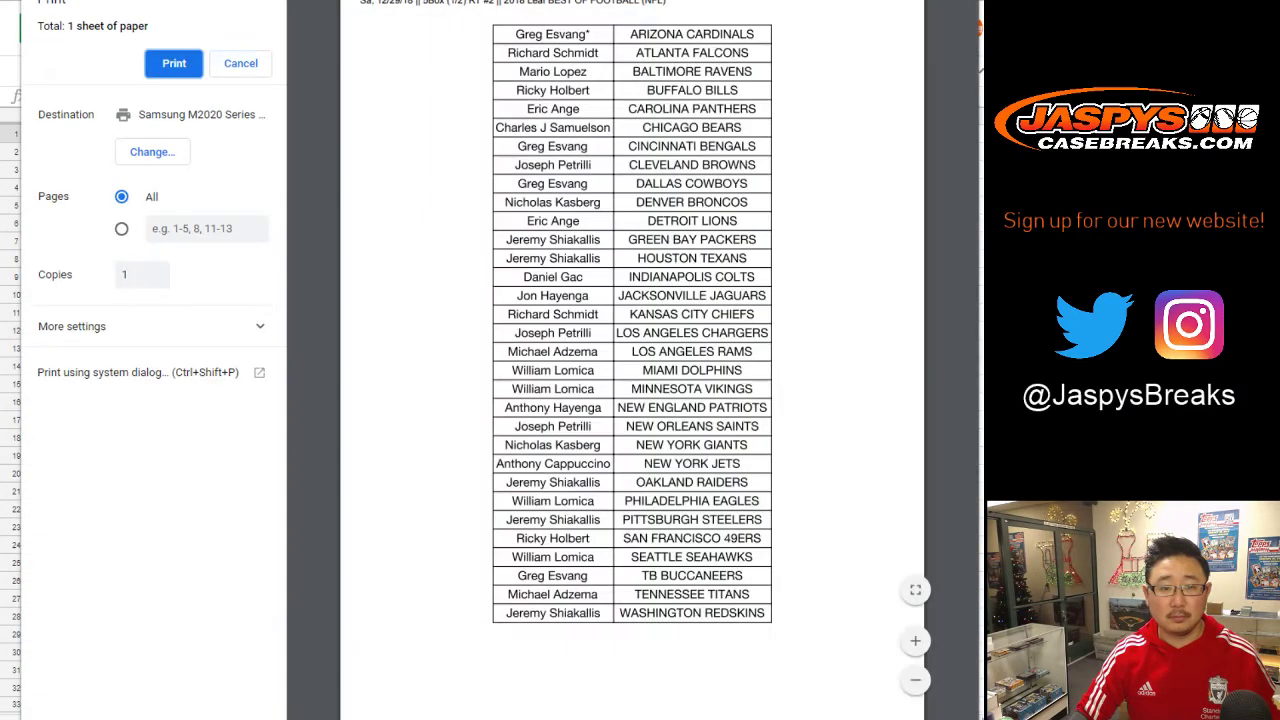
left_click(174, 63)
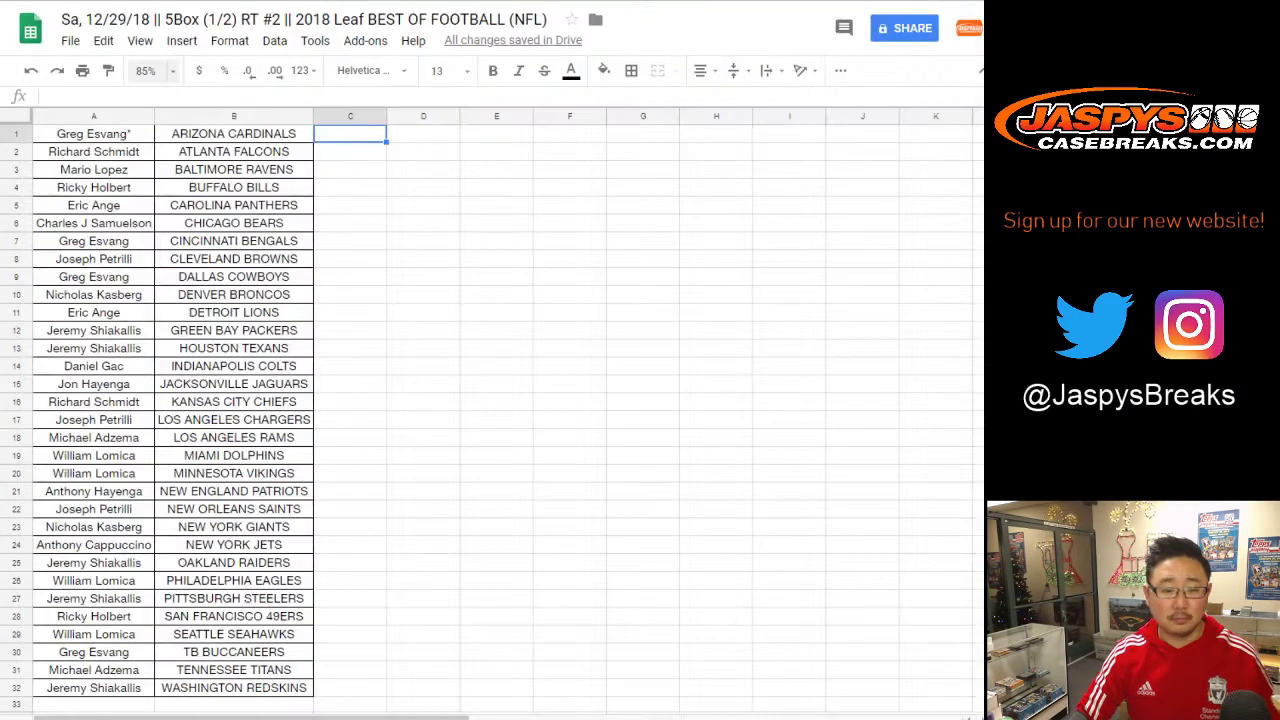